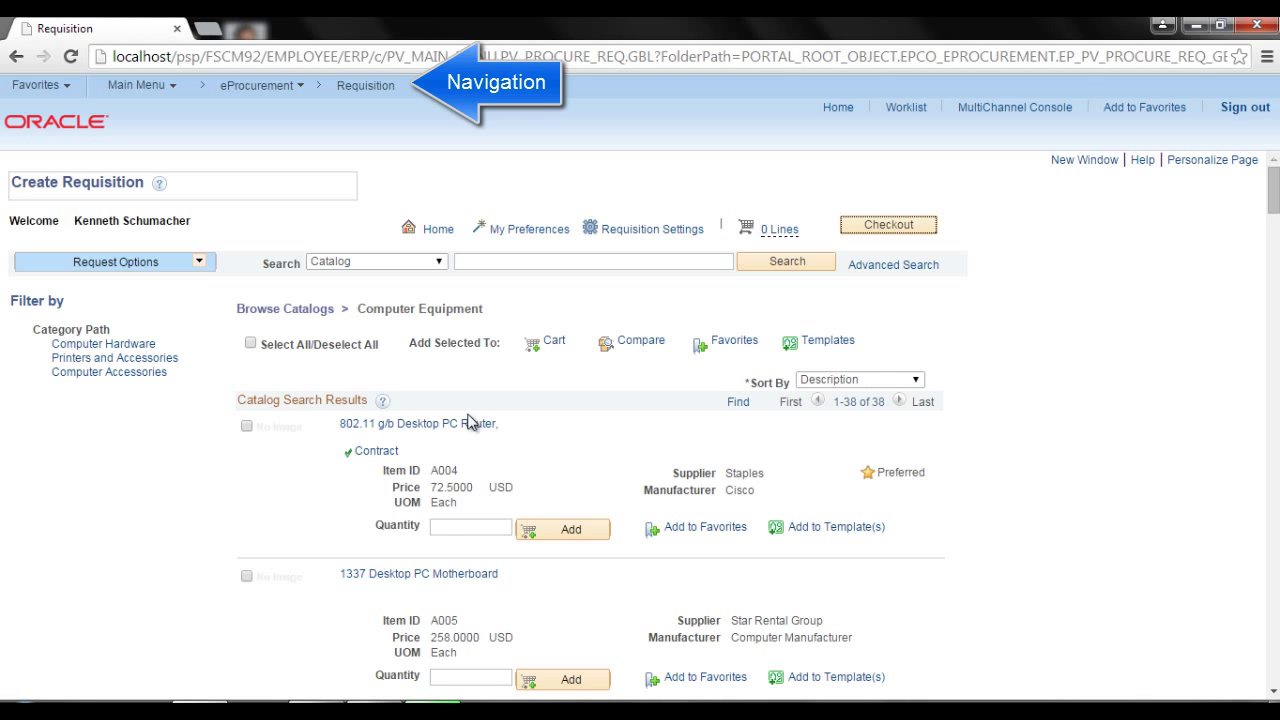
pyautogui.write('10')
pyautogui.click(587, 533)
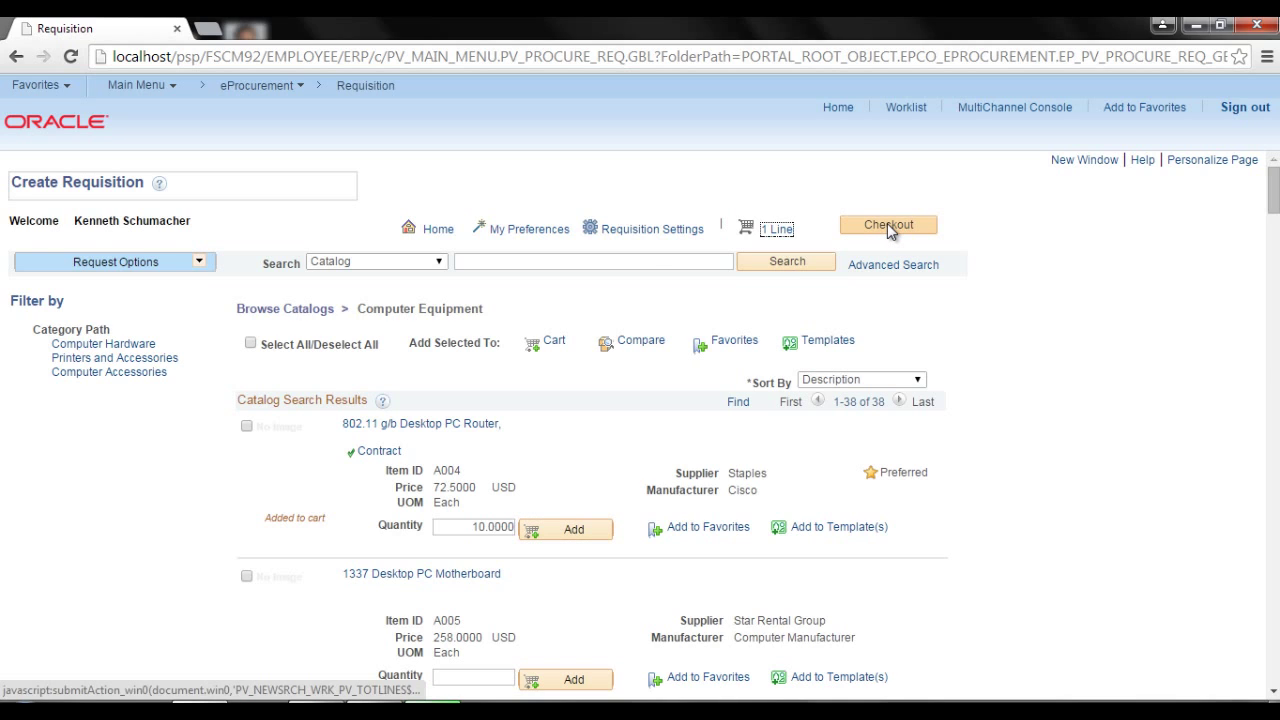
pyautogui.click(887, 225)
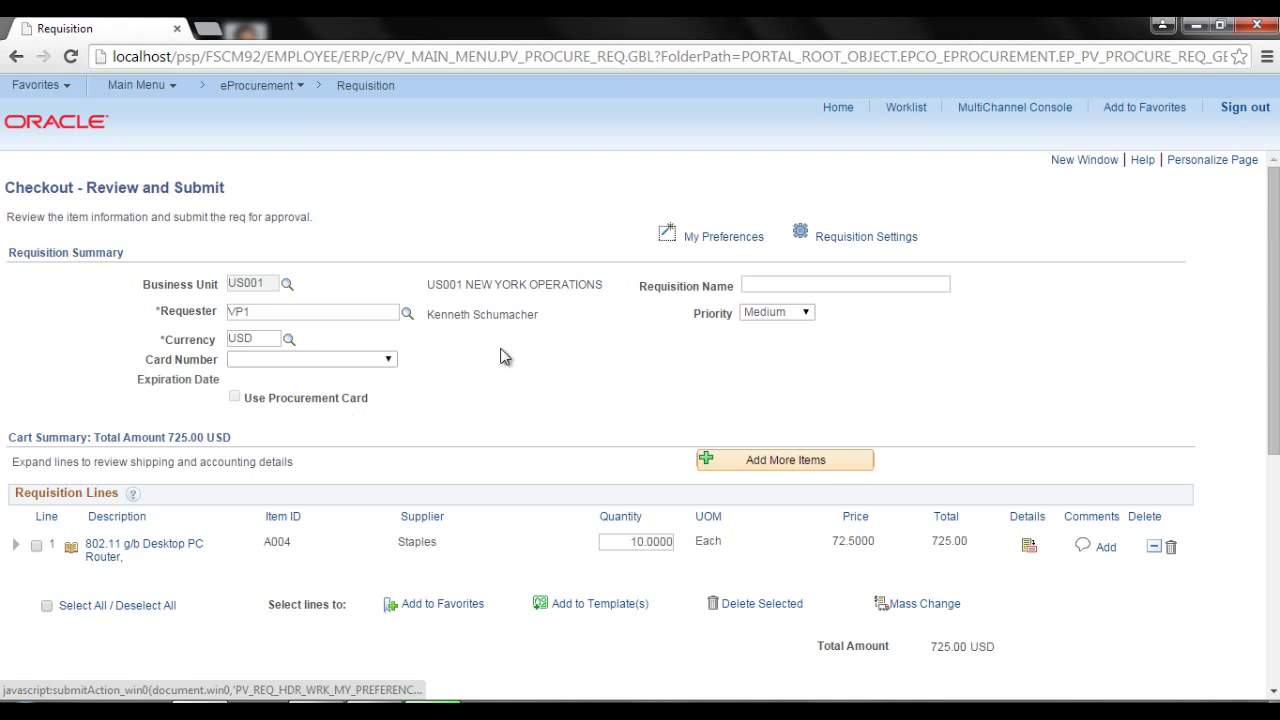
pyautogui.scroll(-5, 464, 500)
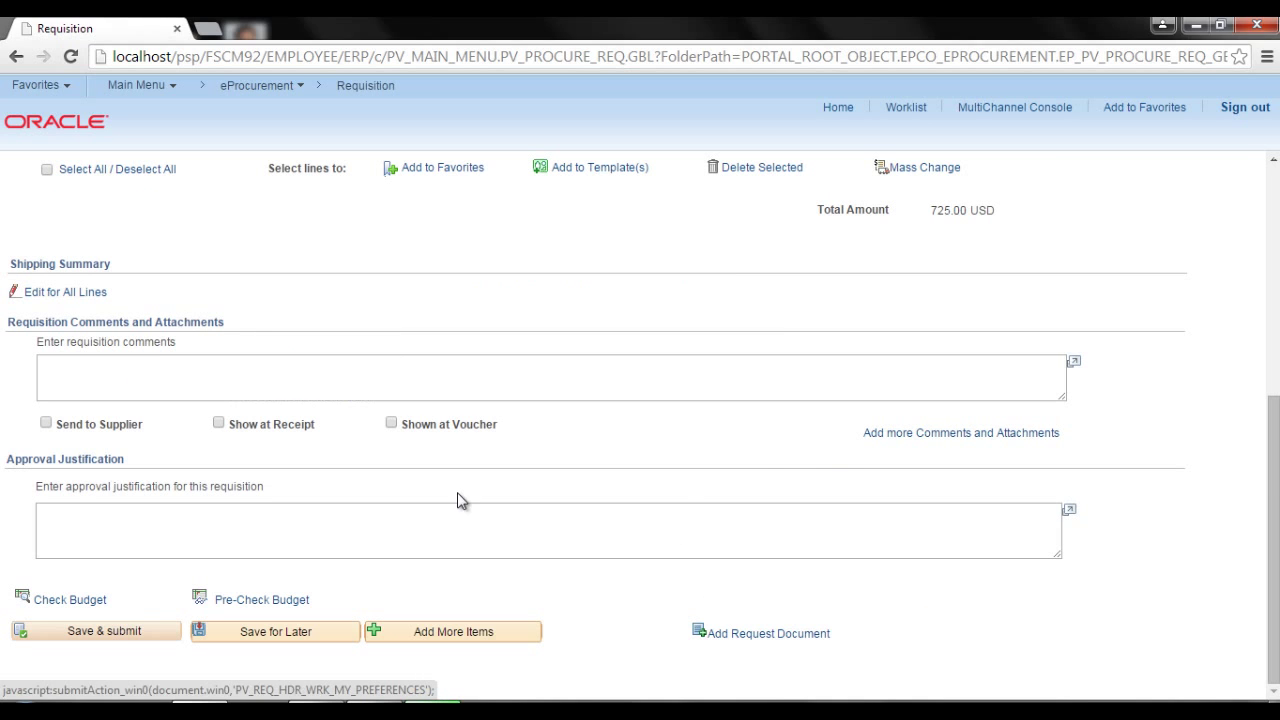
pyautogui.click(100, 632)
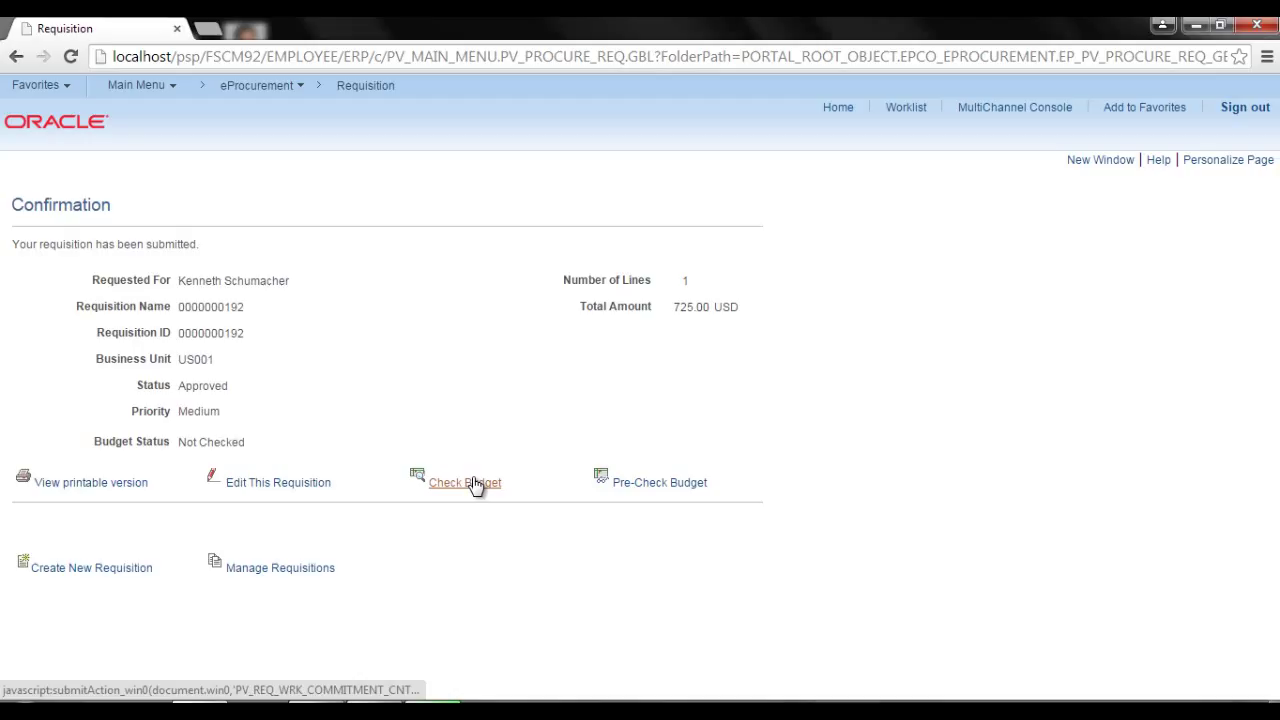
pyautogui.click(475, 486)
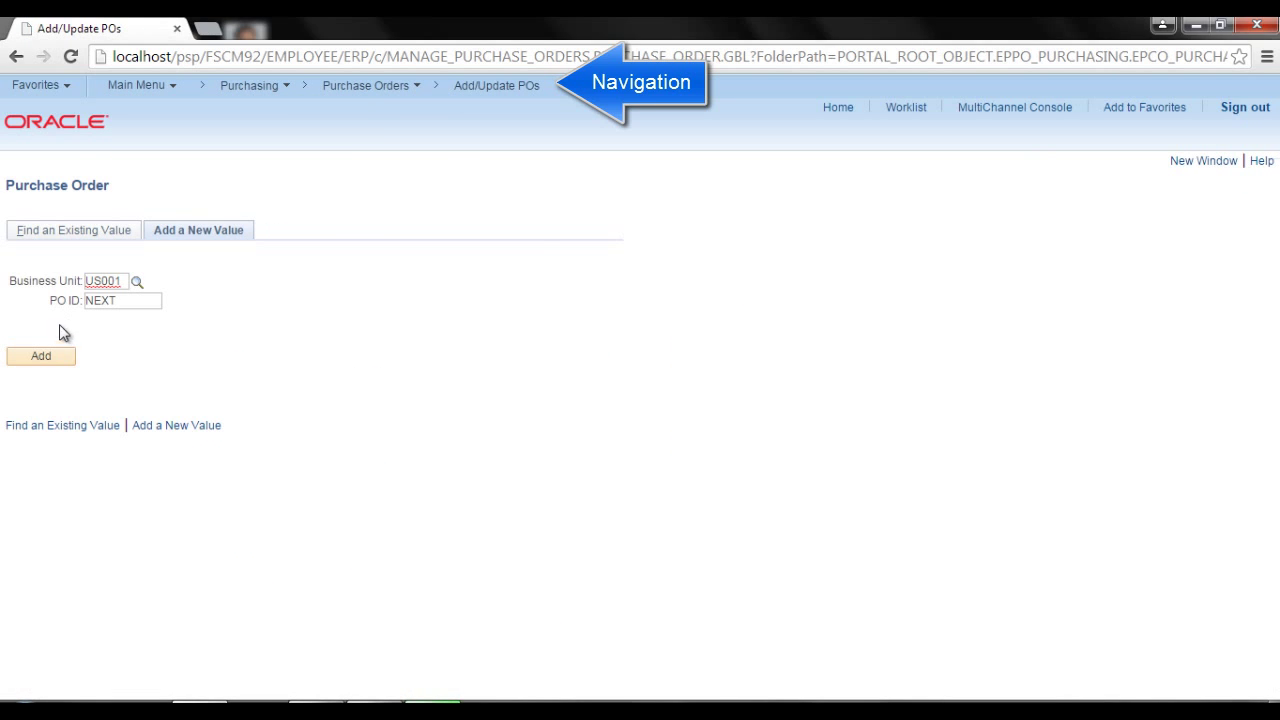
# Step: Start a new US001 purchase order with supplier STAPLES-001
pyautogui.click(42, 355)
pyautogui.write('sta')
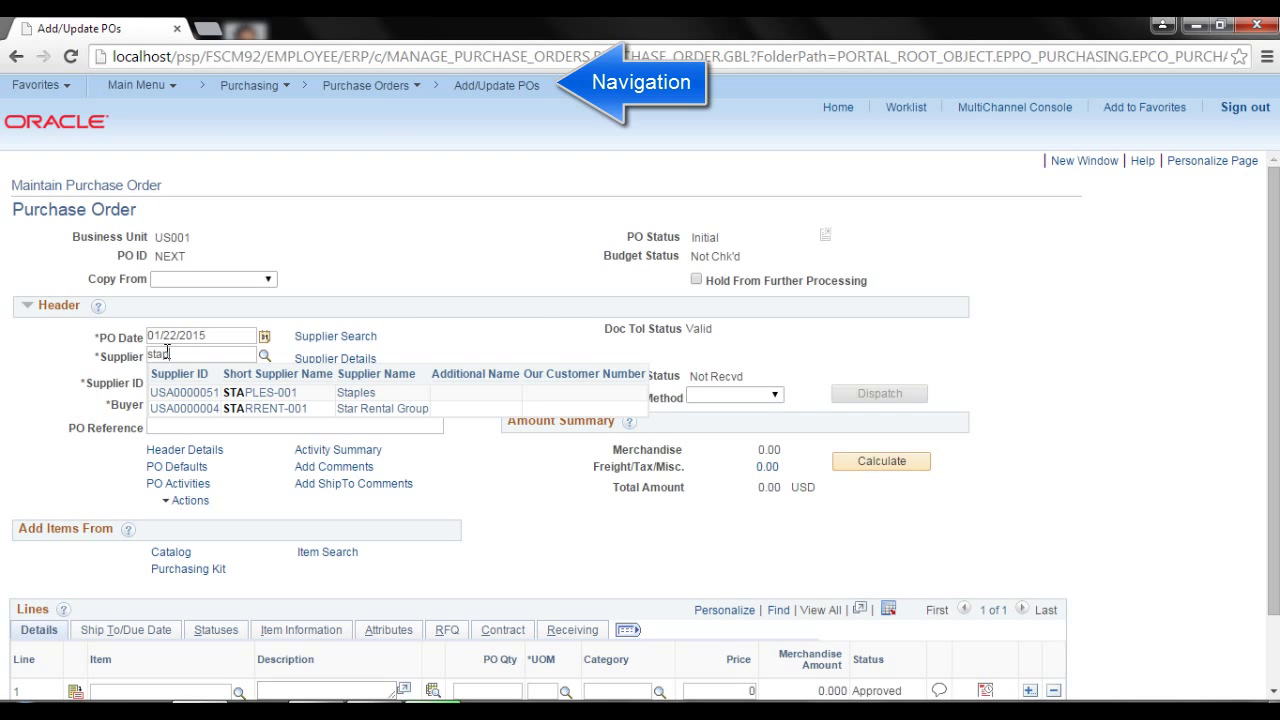
pyautogui.write('p')
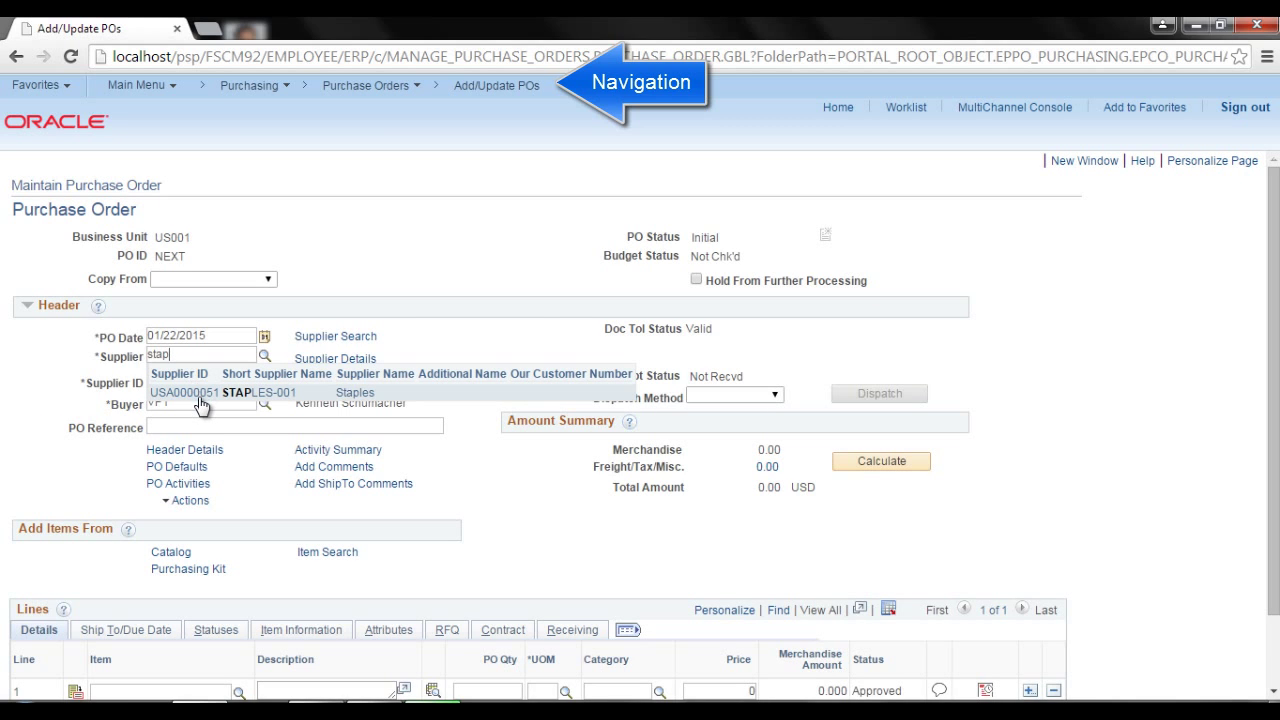
pyautogui.click(200, 396)
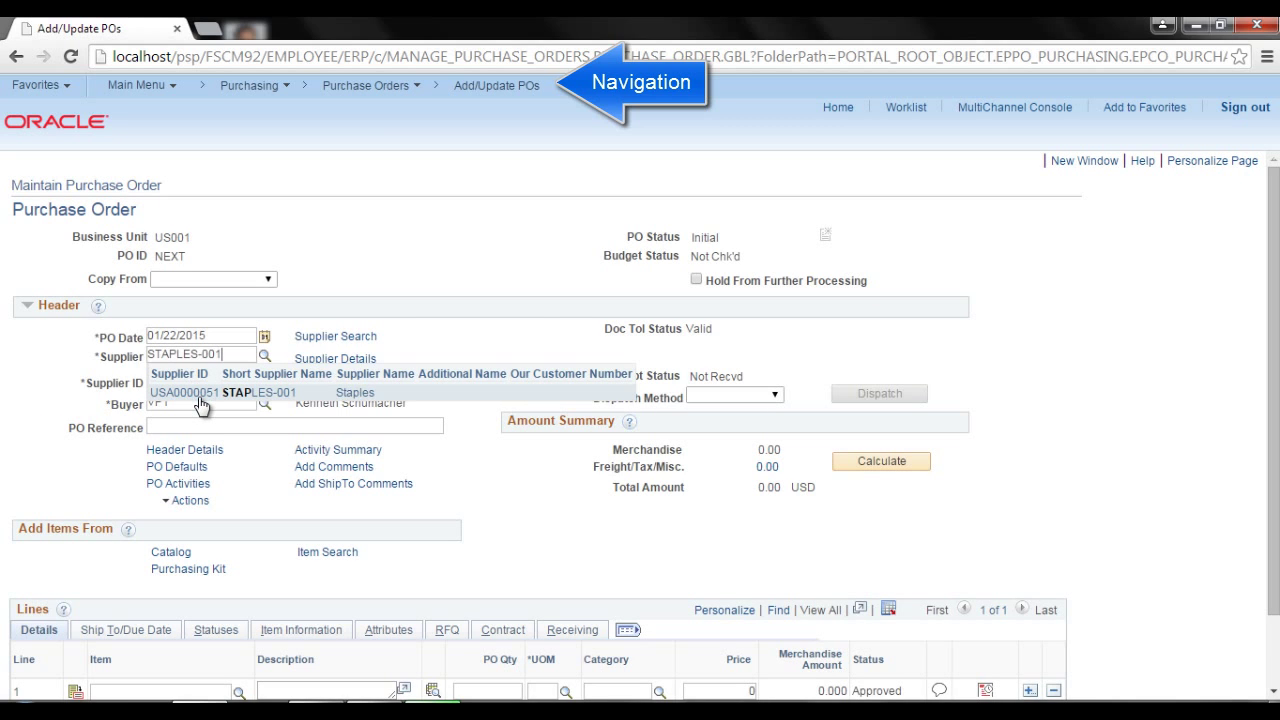
pyautogui.click(268, 281)
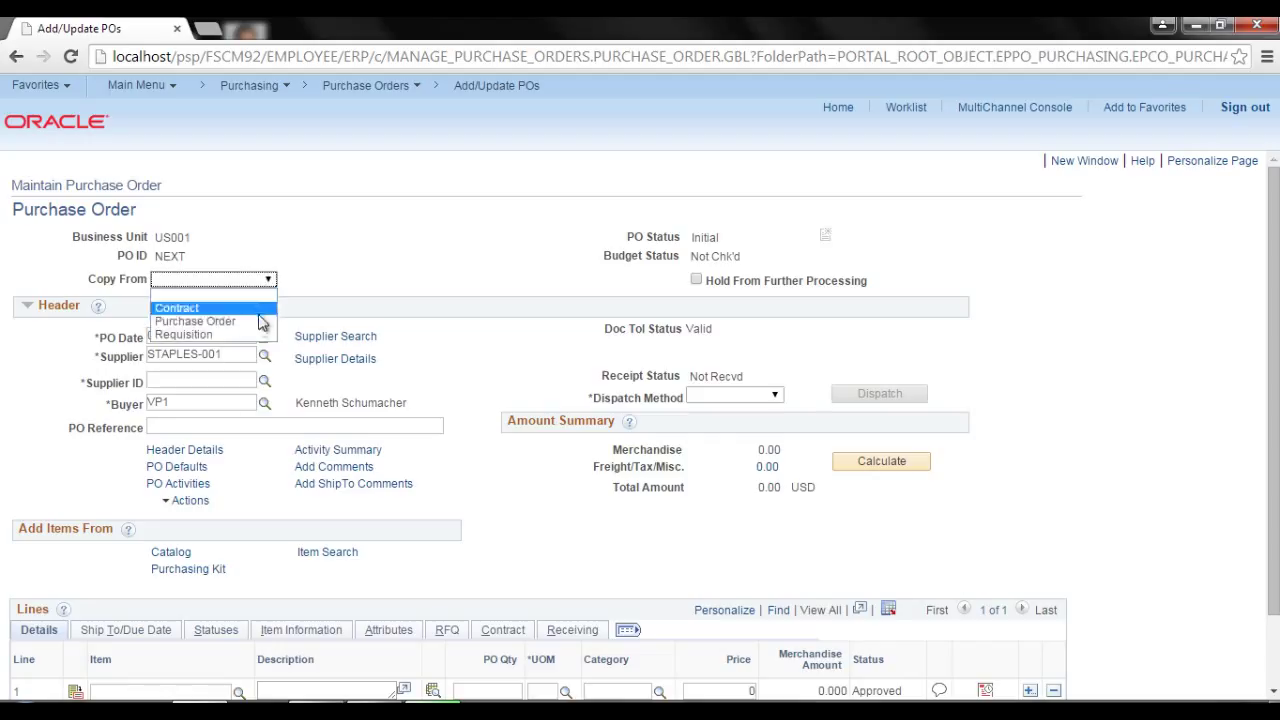
pyautogui.click(257, 338)
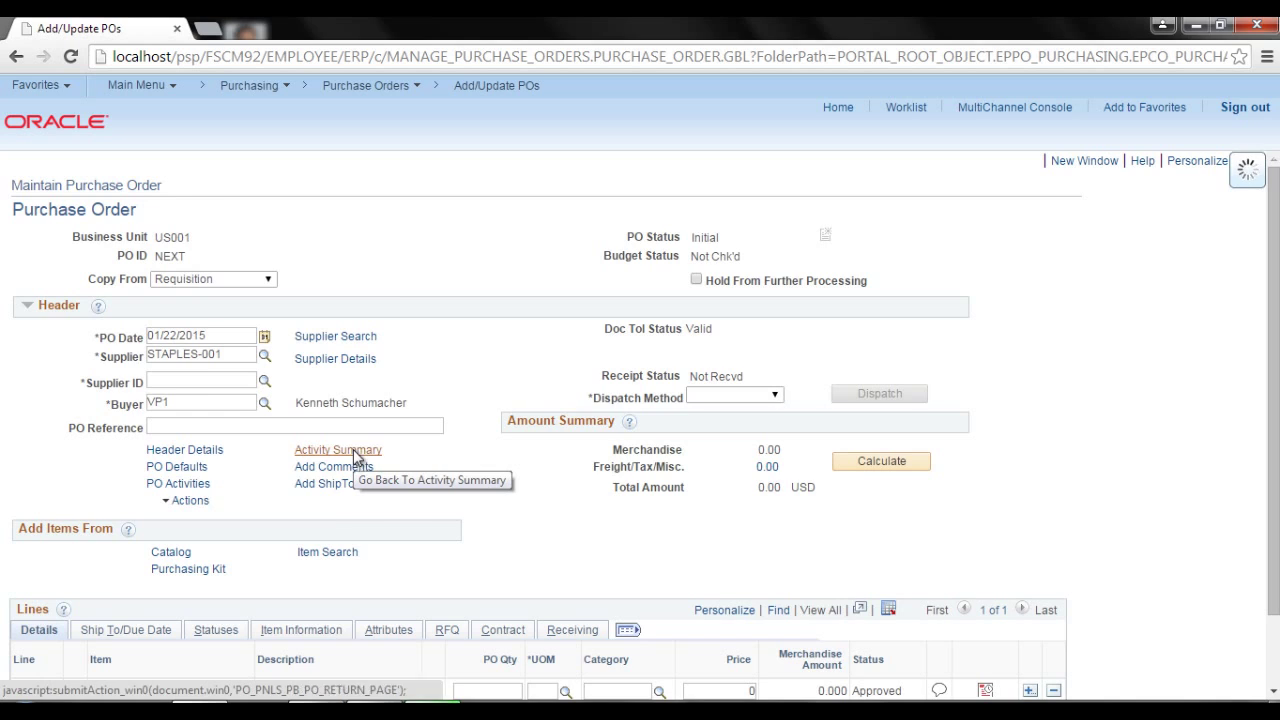
pyautogui.write('000000001')
pyautogui.click(190, 399)
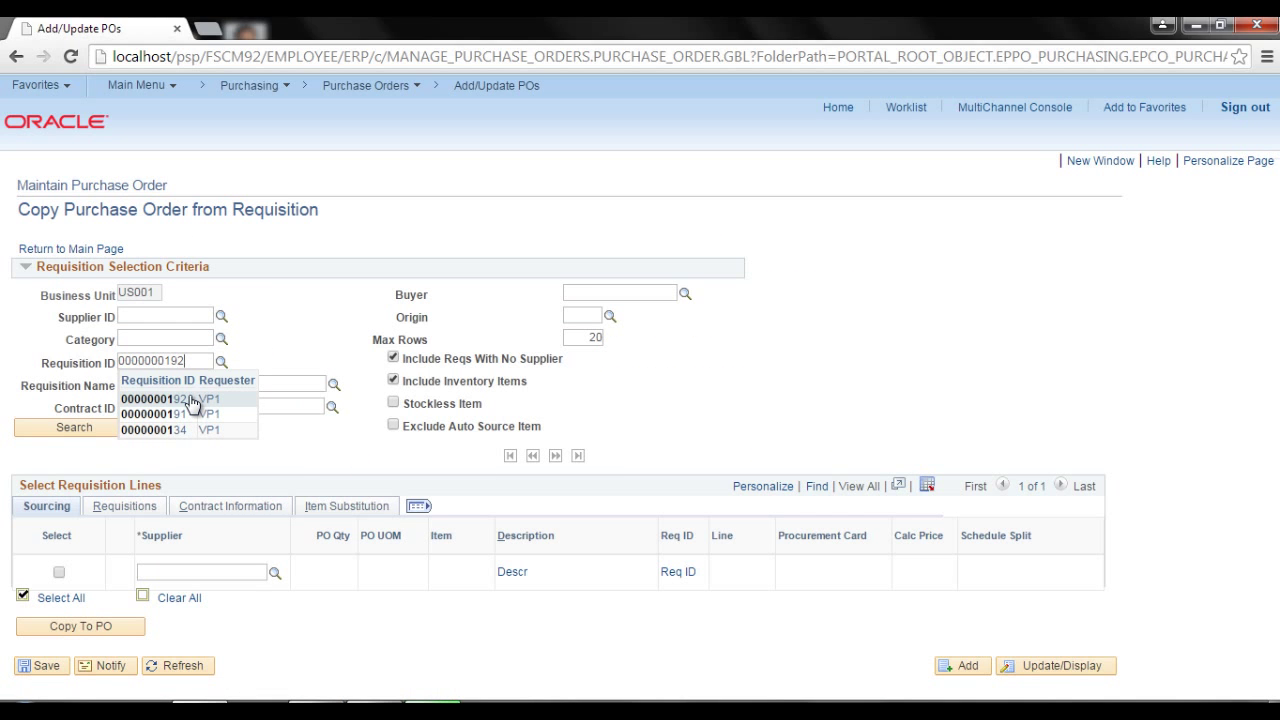
pyautogui.click(103, 432)
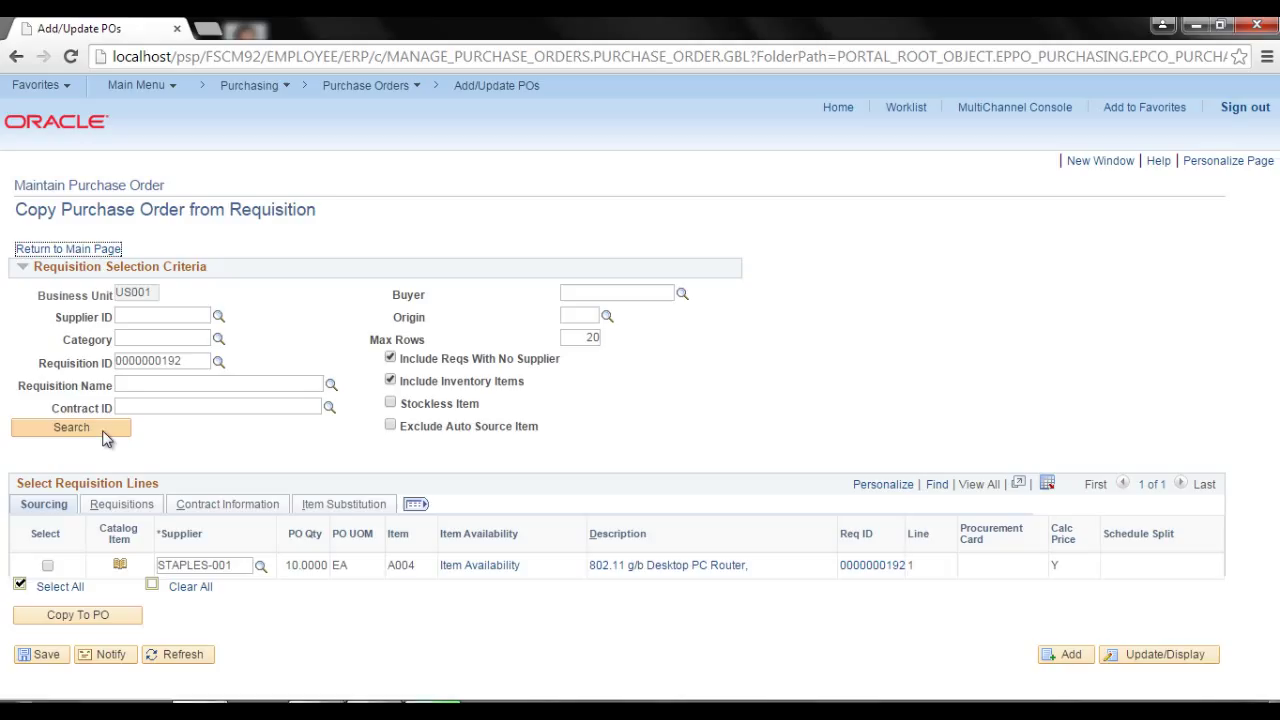
pyautogui.click(47, 565)
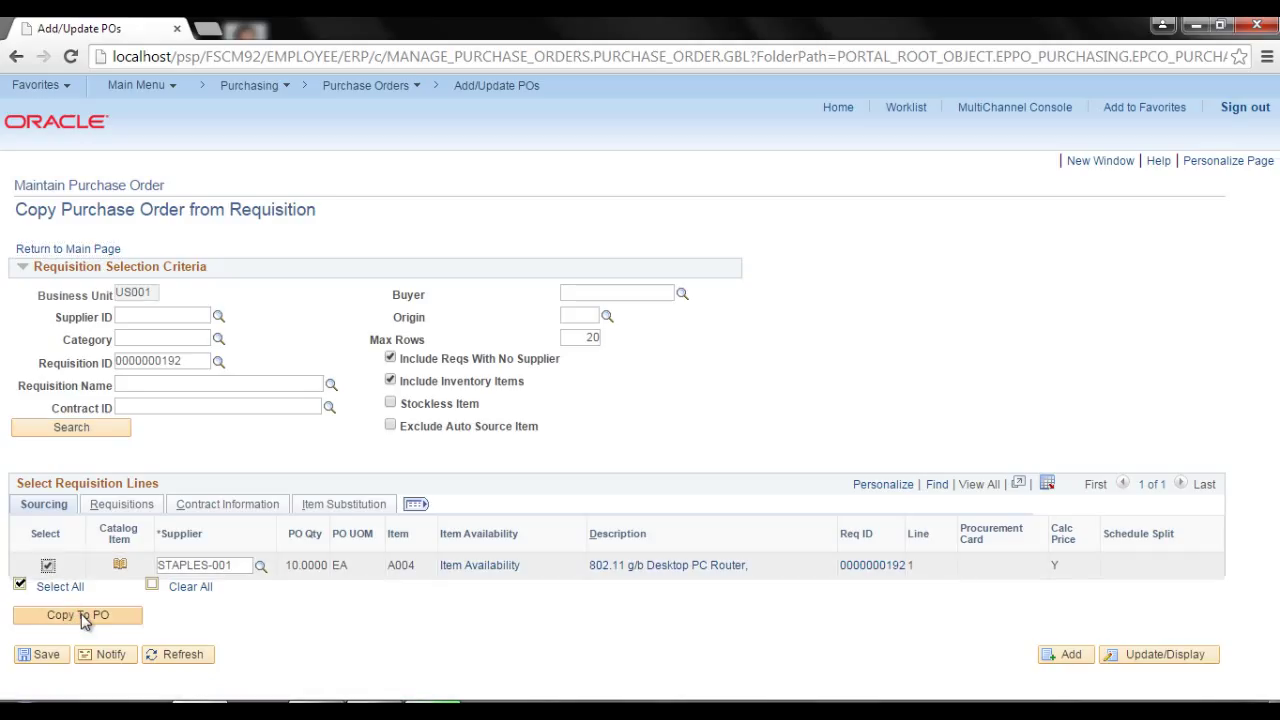
pyautogui.click(85, 617)
pyautogui.scroll(-1, 571, 557)
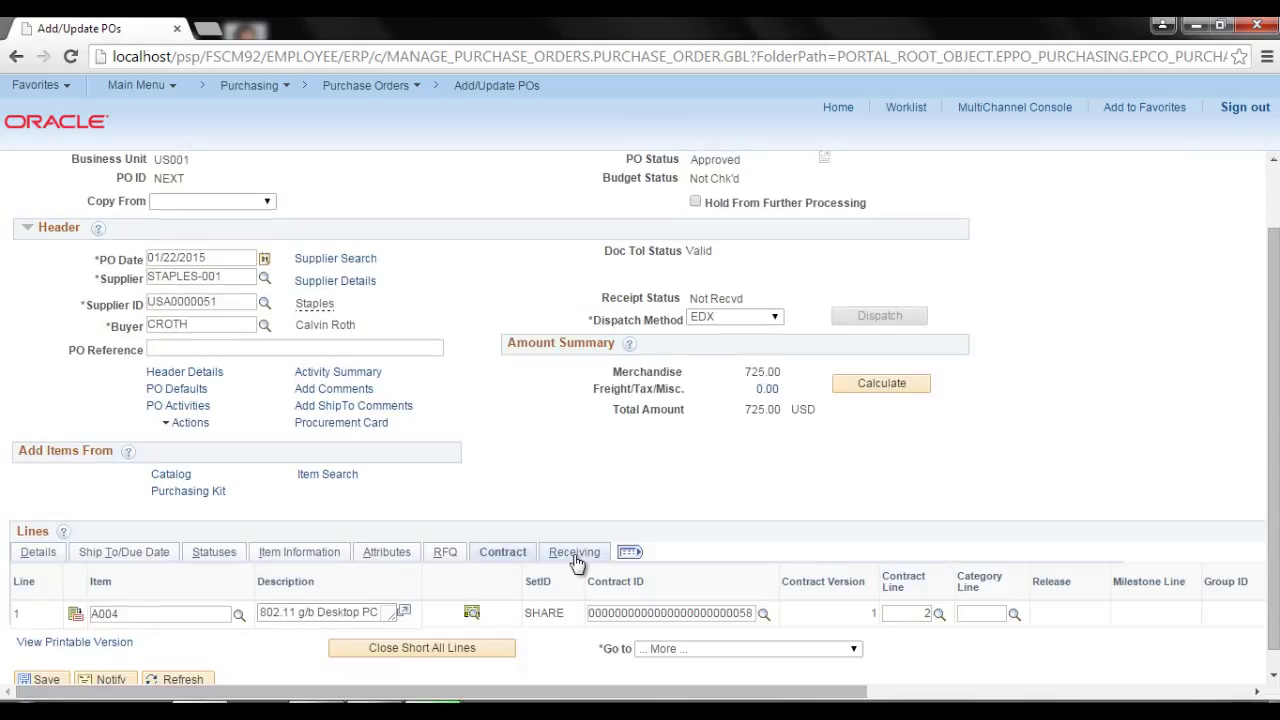
pyautogui.click(575, 558)
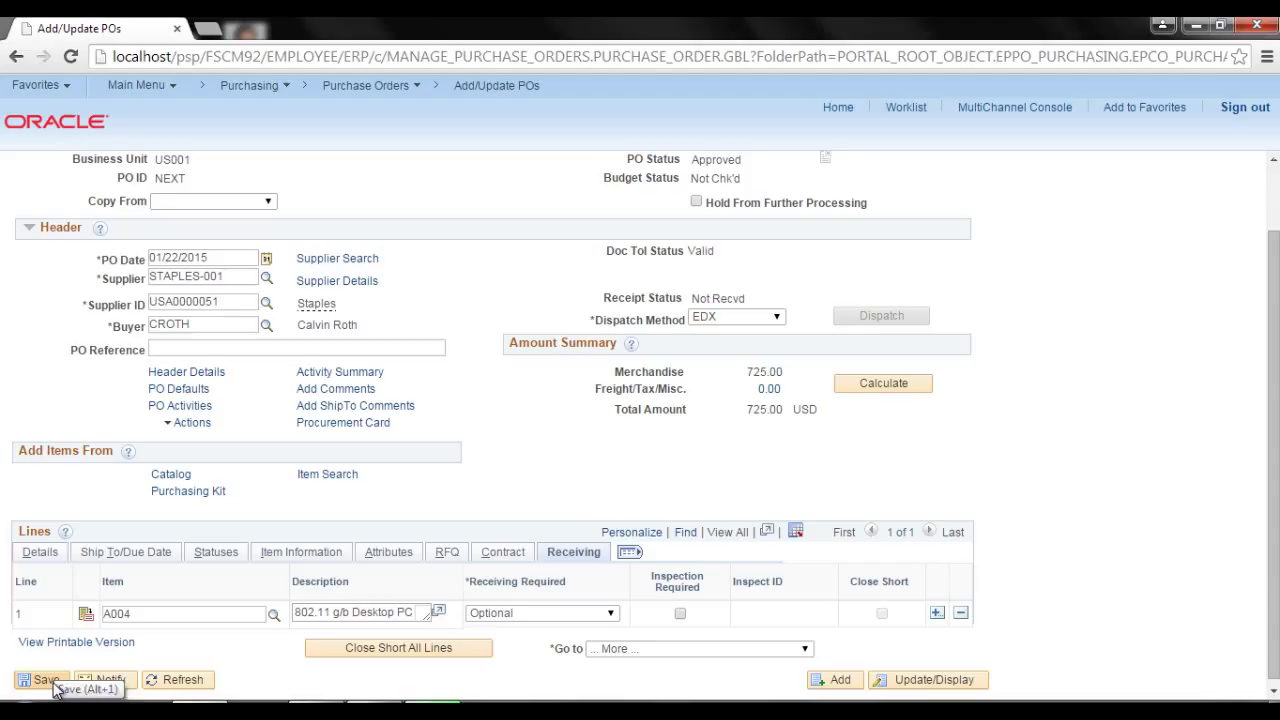
pyautogui.click(55, 685)
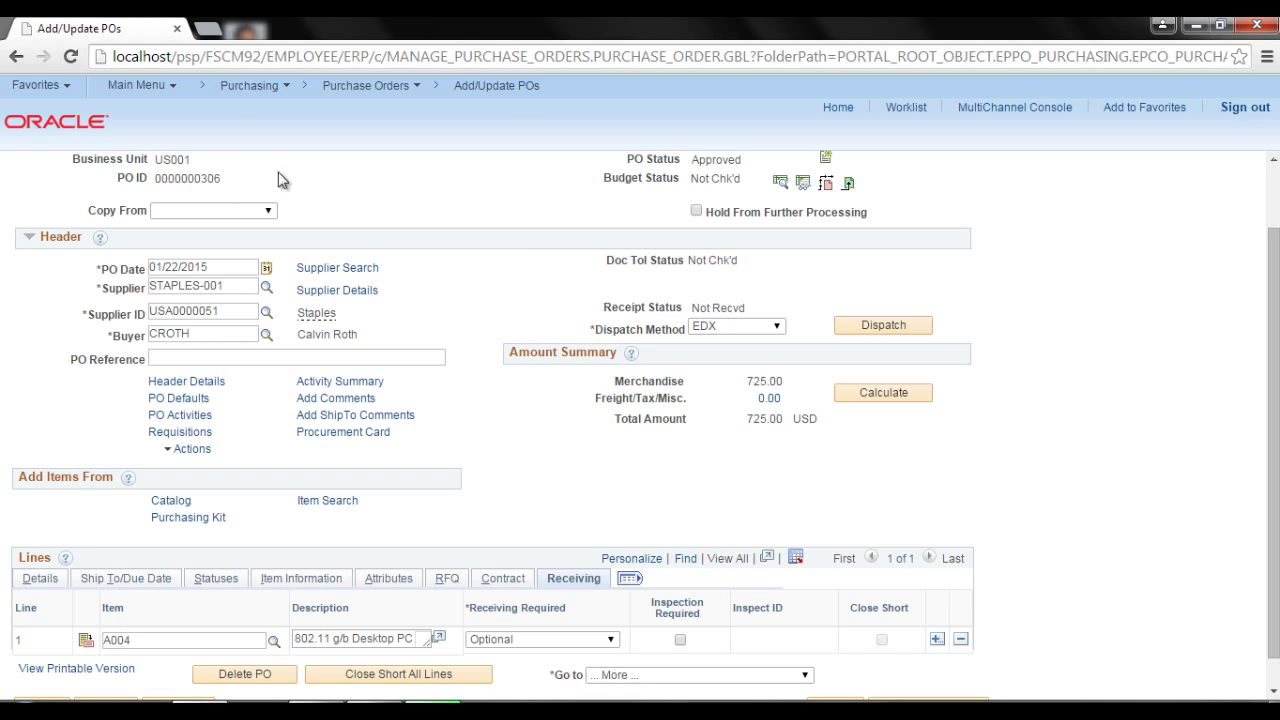
pyautogui.scroll(1, 640, 400)
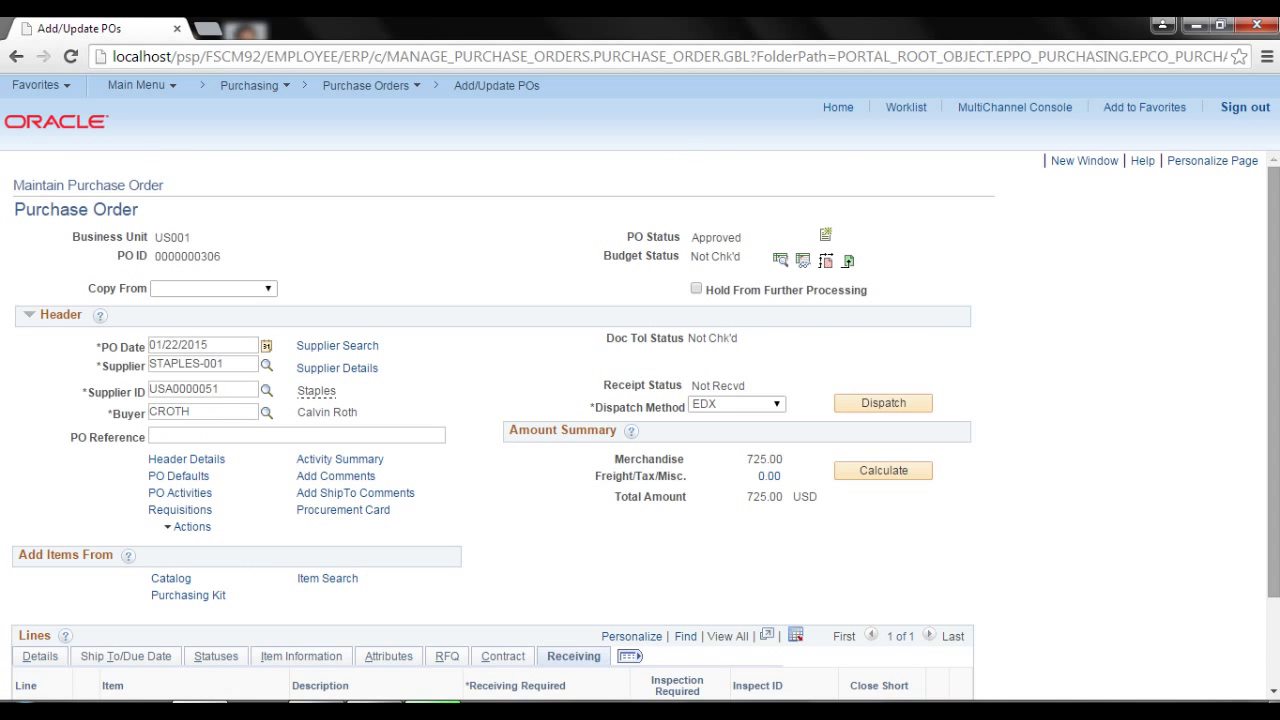
pyautogui.click(780, 262)
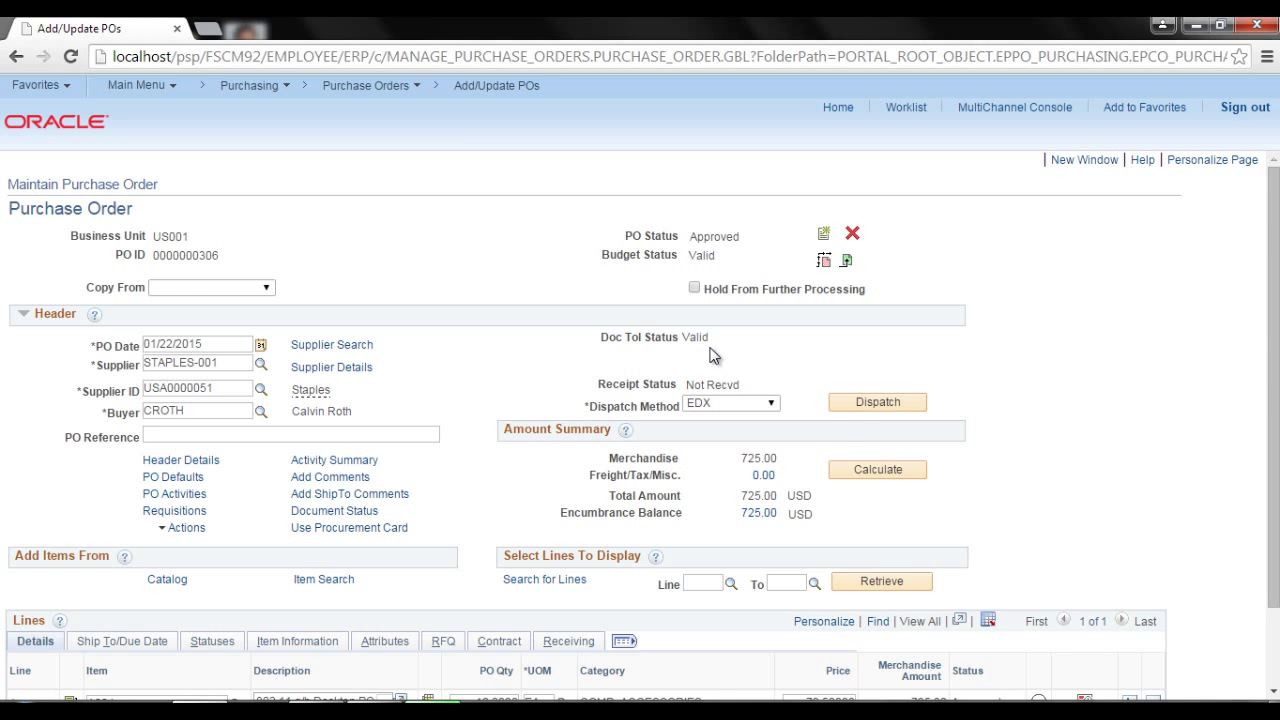
pyautogui.click(855, 403)
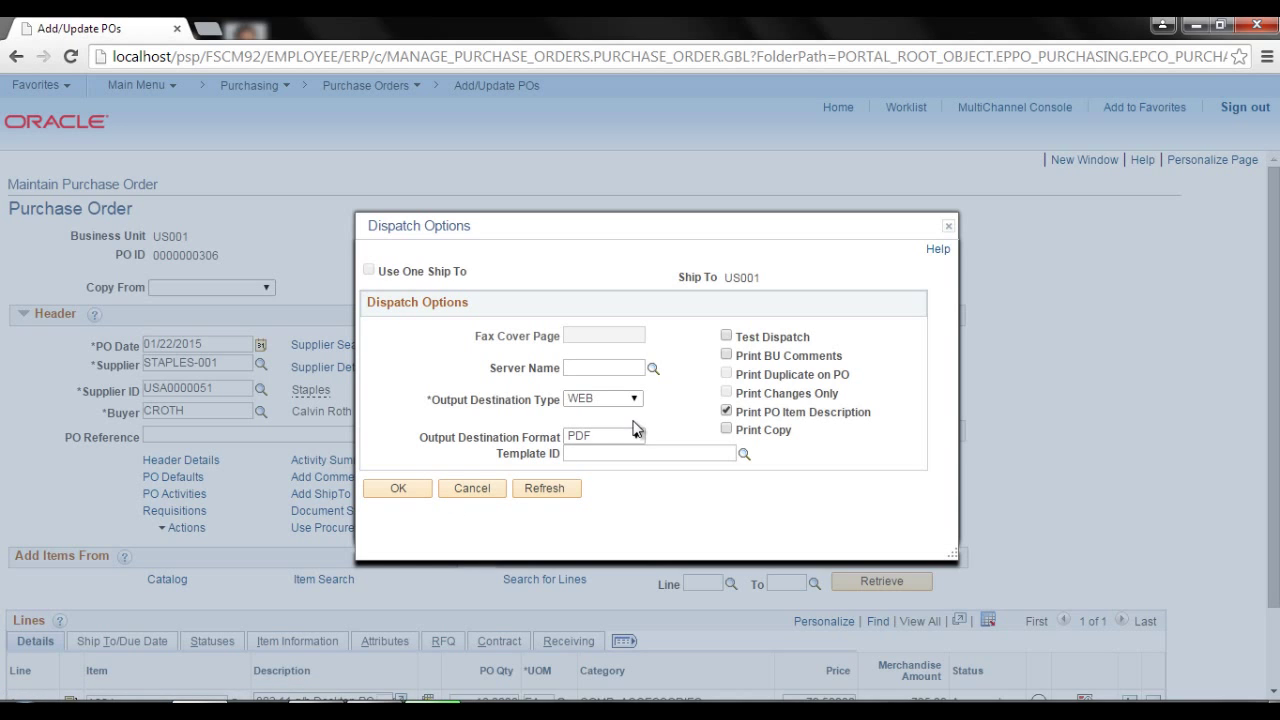
pyautogui.click(651, 369)
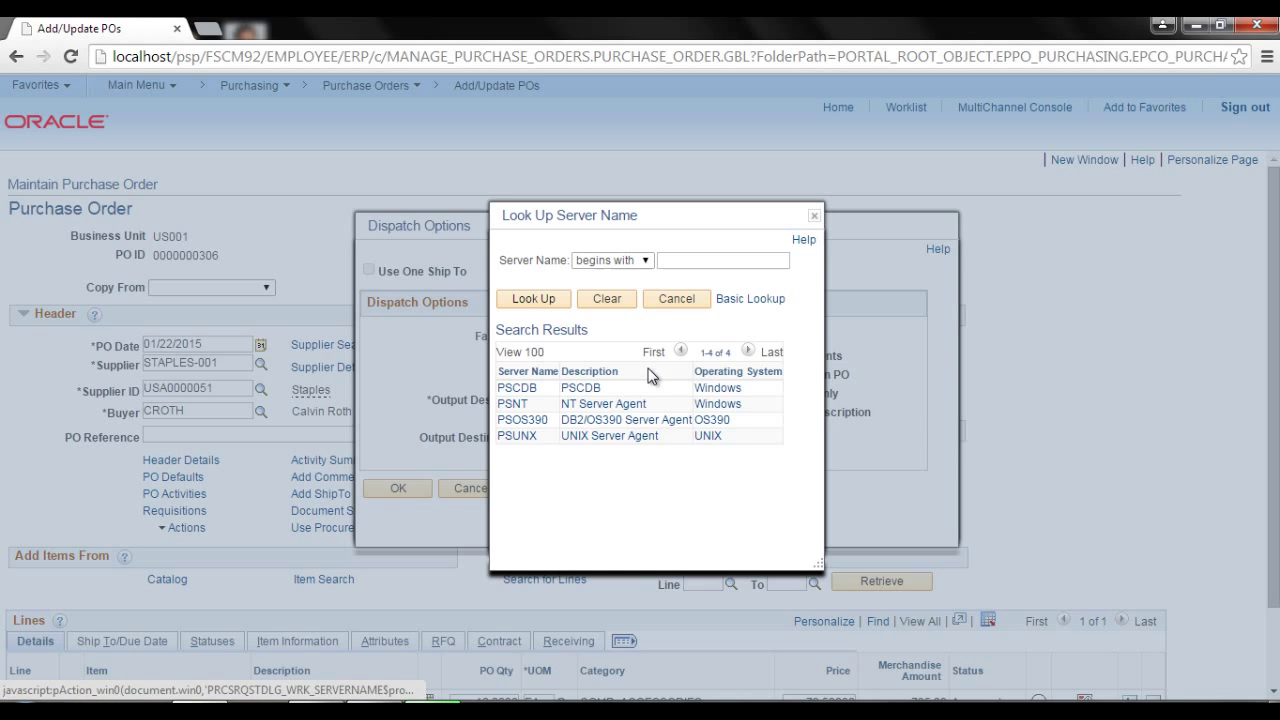
pyautogui.click(513, 405)
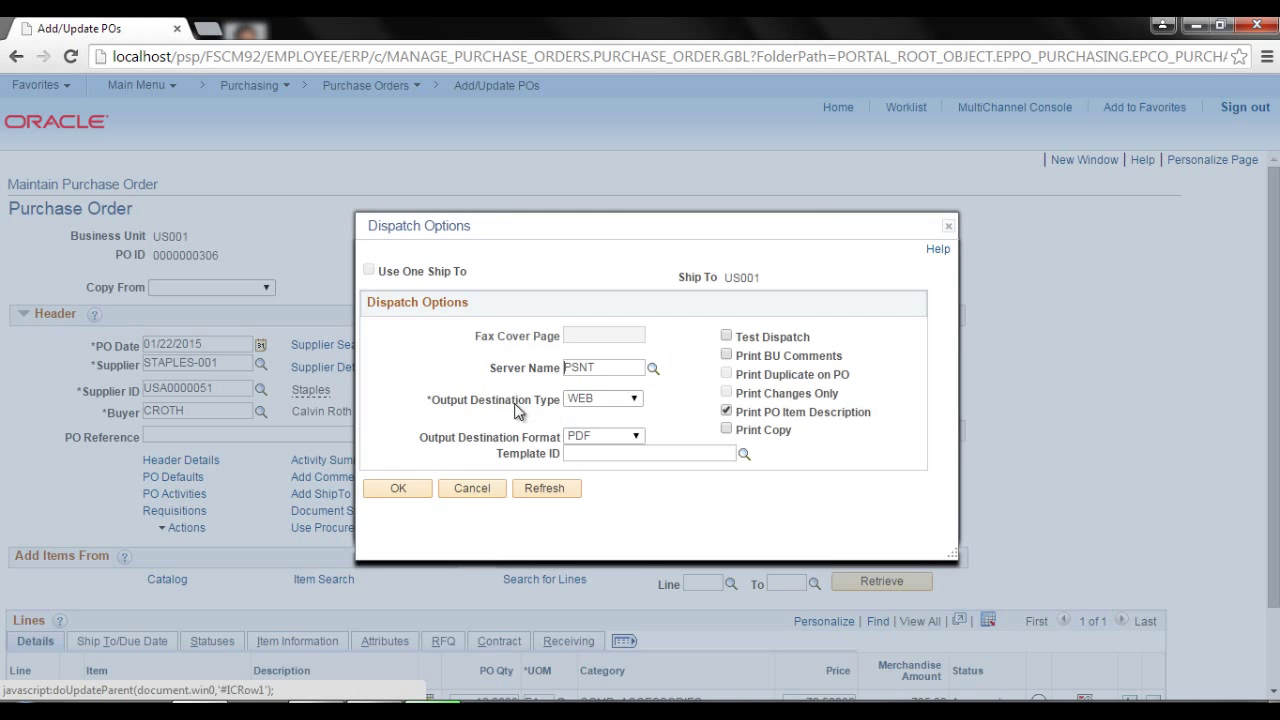
pyautogui.click(398, 492)
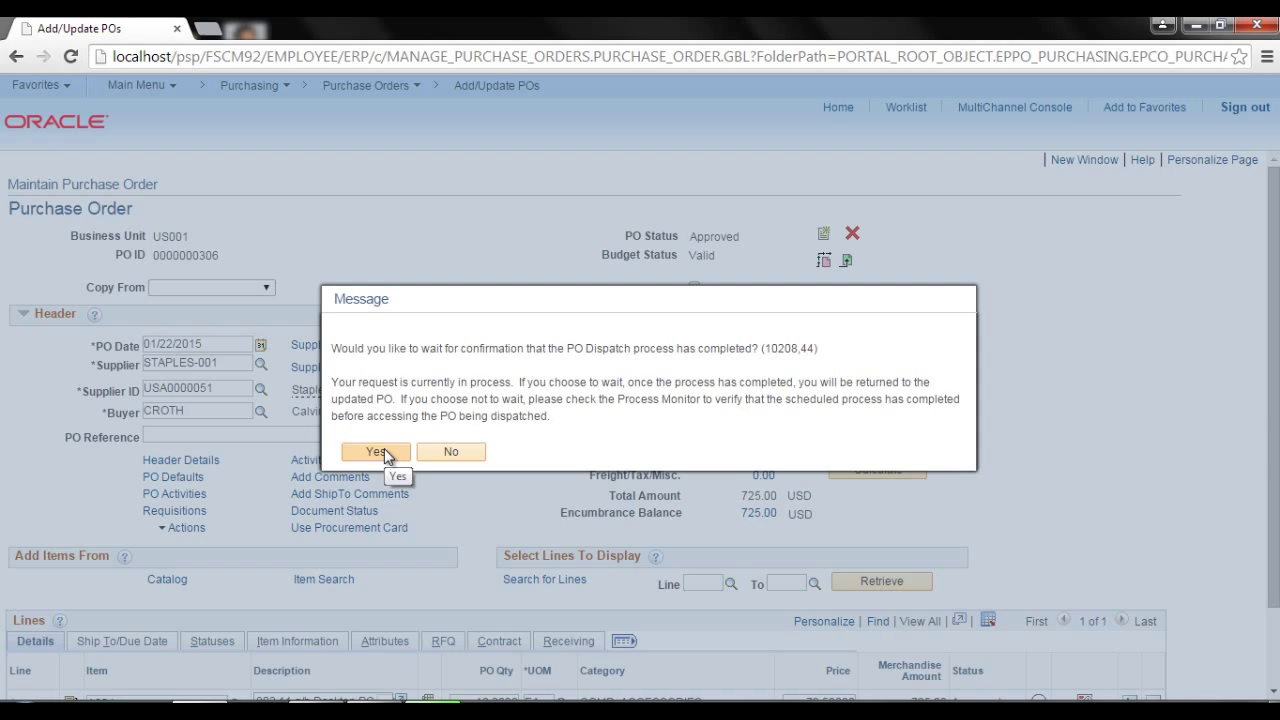
pyautogui.click(384, 450)
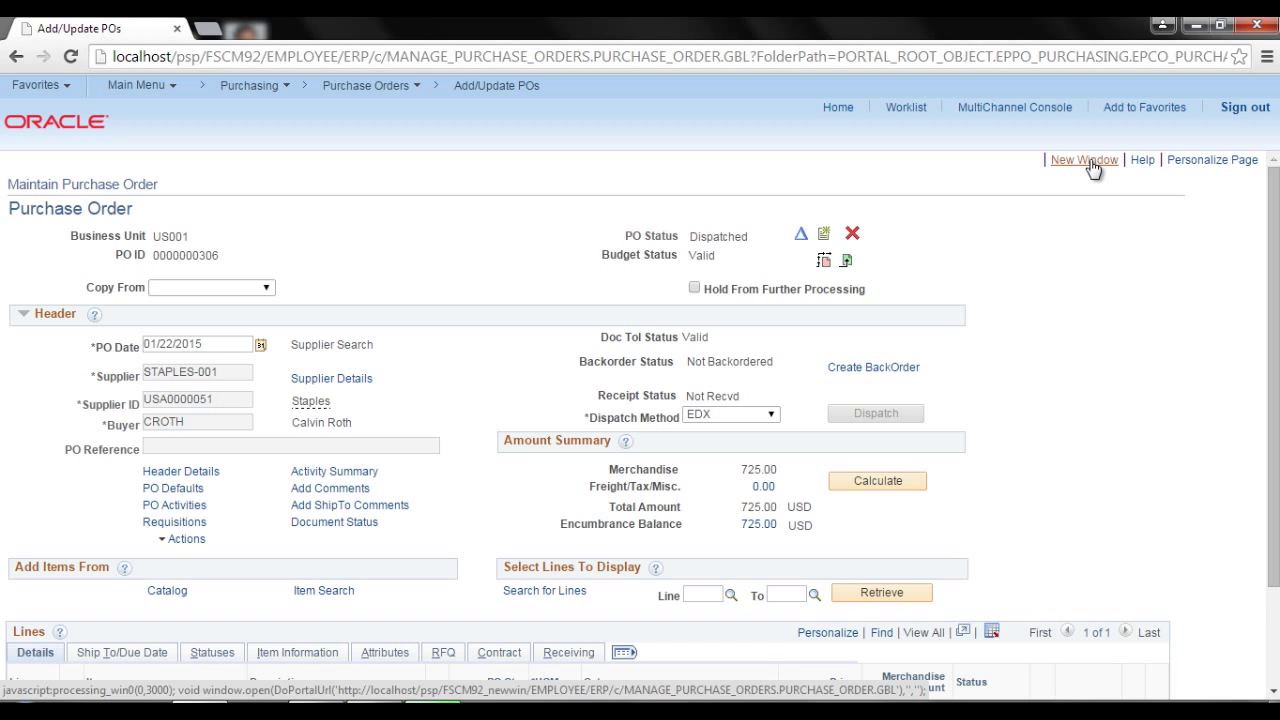
# Step: In a second window, start adding a new receipt under Purchasing > Receipts
pyautogui.click(1093, 161)
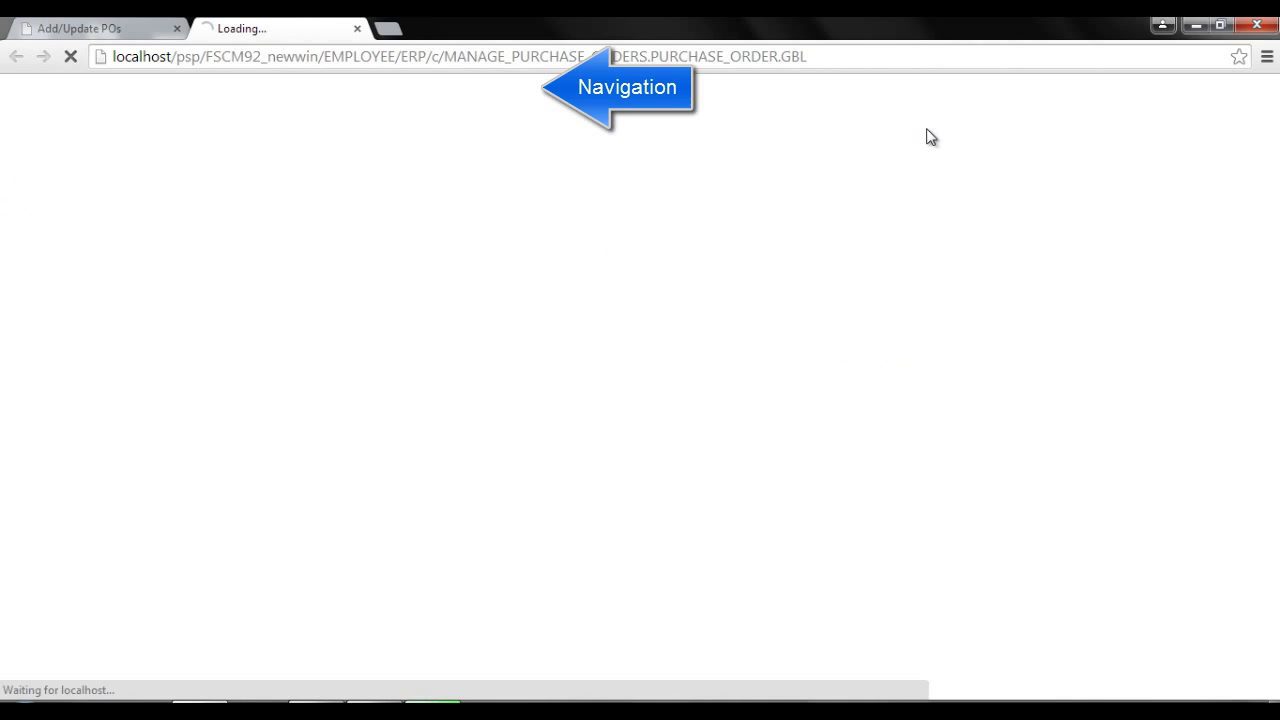
pyautogui.click(250, 86)
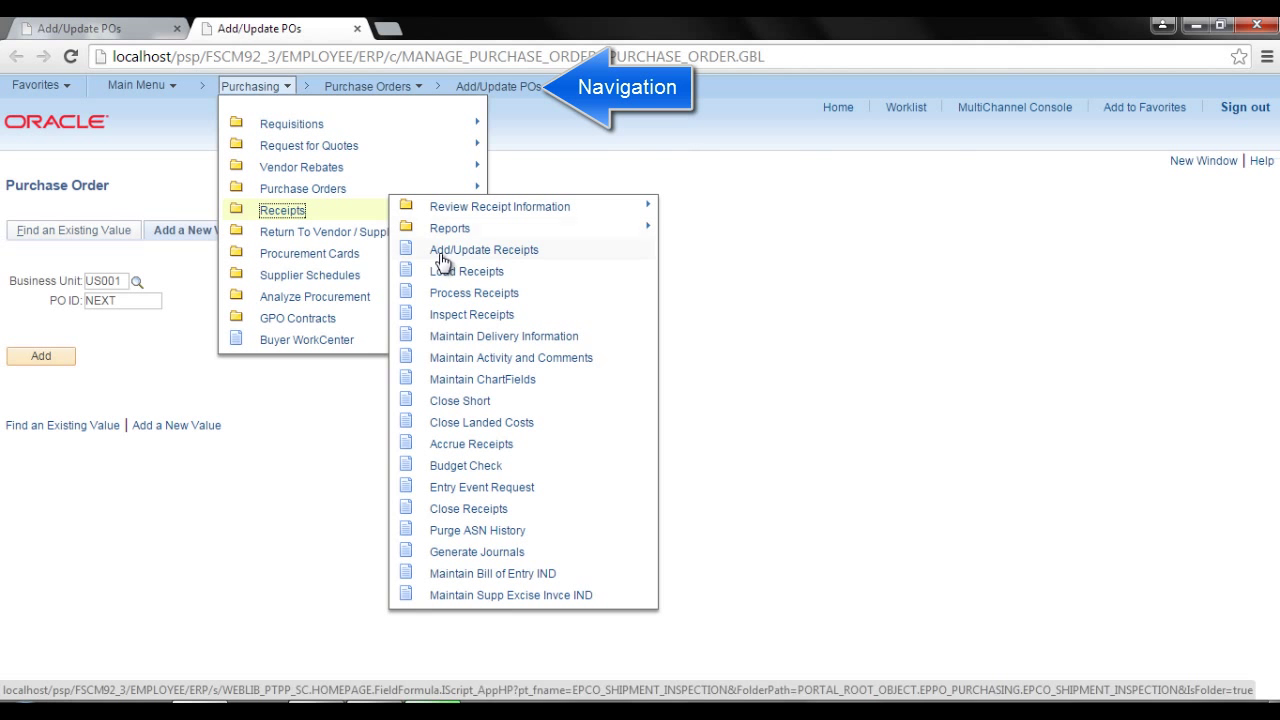
pyautogui.click(444, 250)
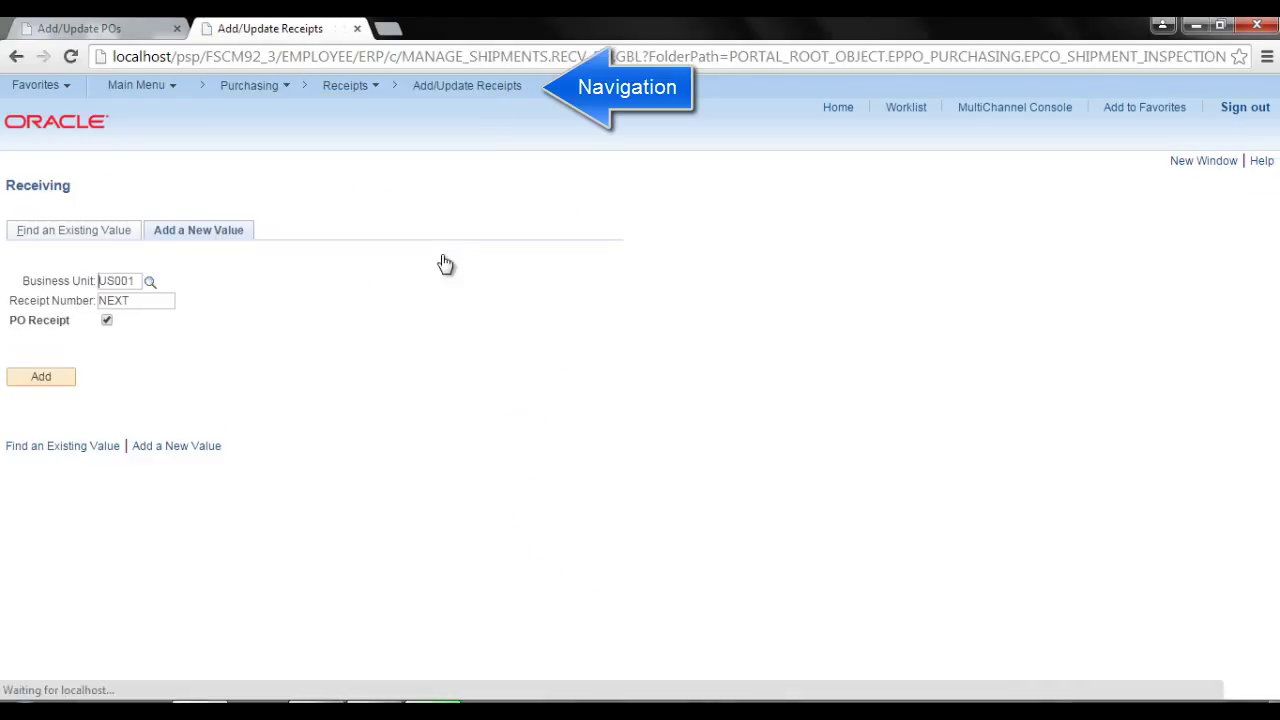
pyautogui.click(22, 384)
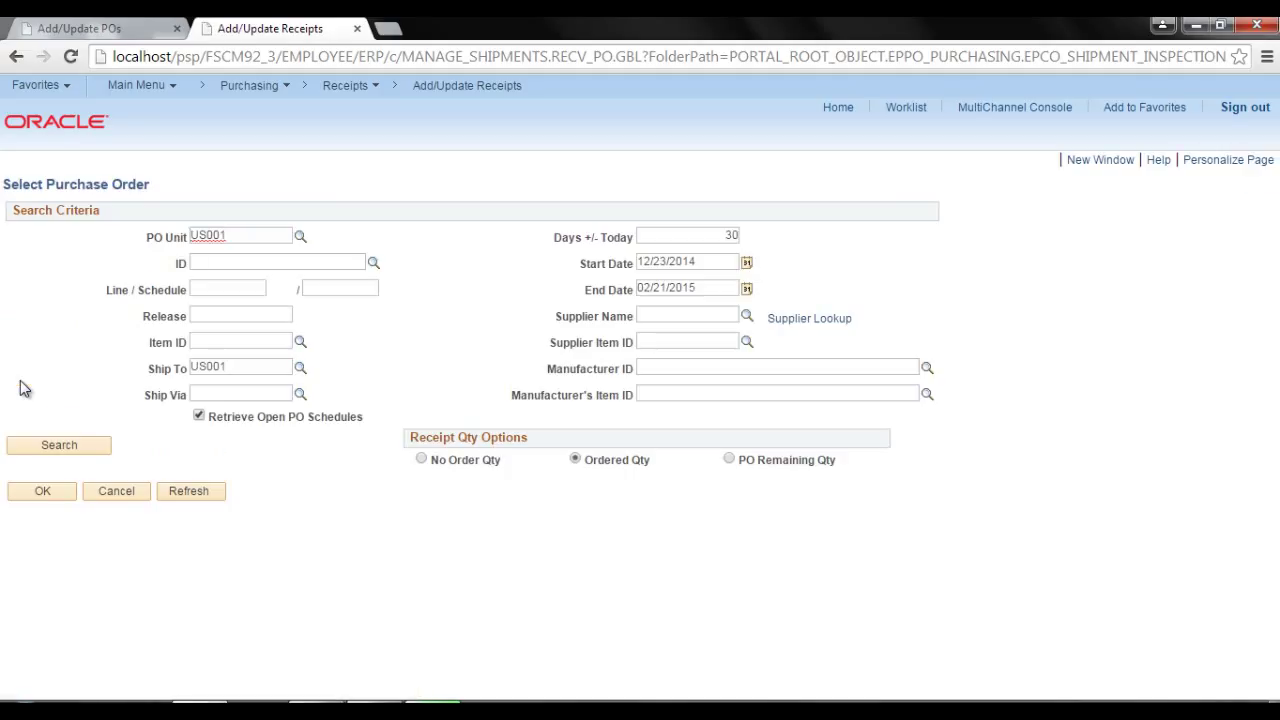
pyautogui.click(261, 261)
pyautogui.write('0000000306')
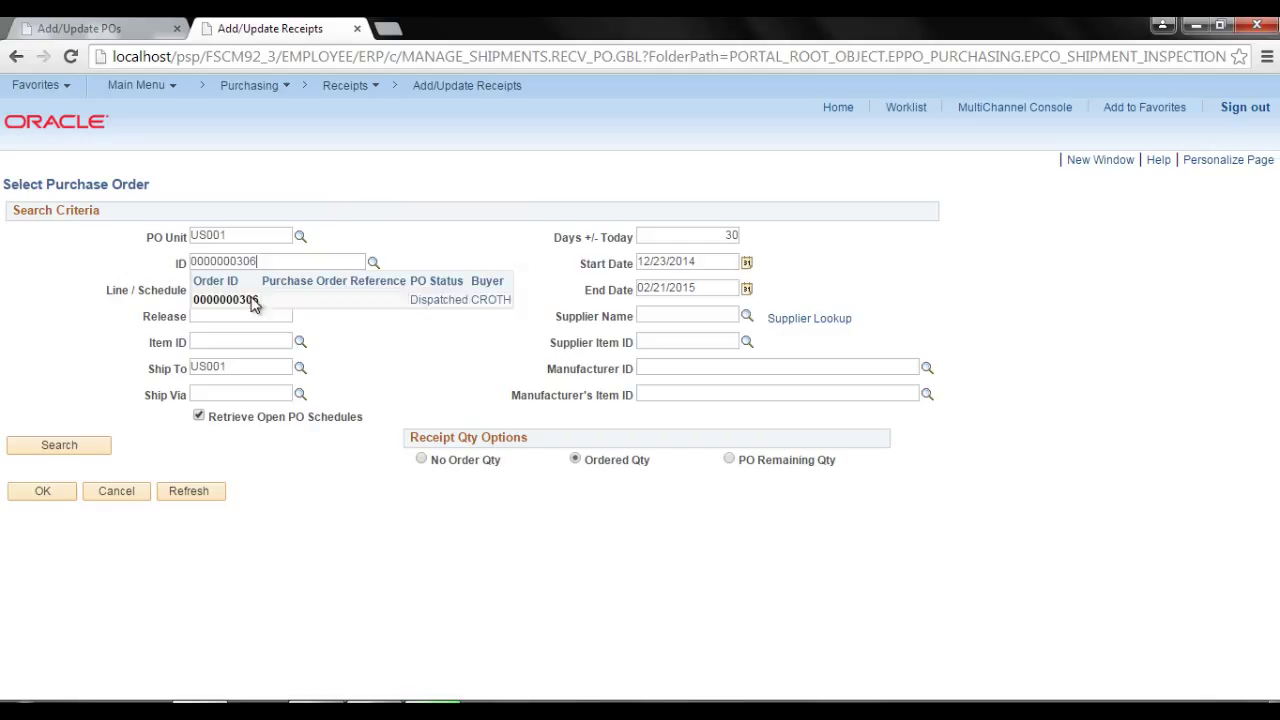
pyautogui.click(250, 300)
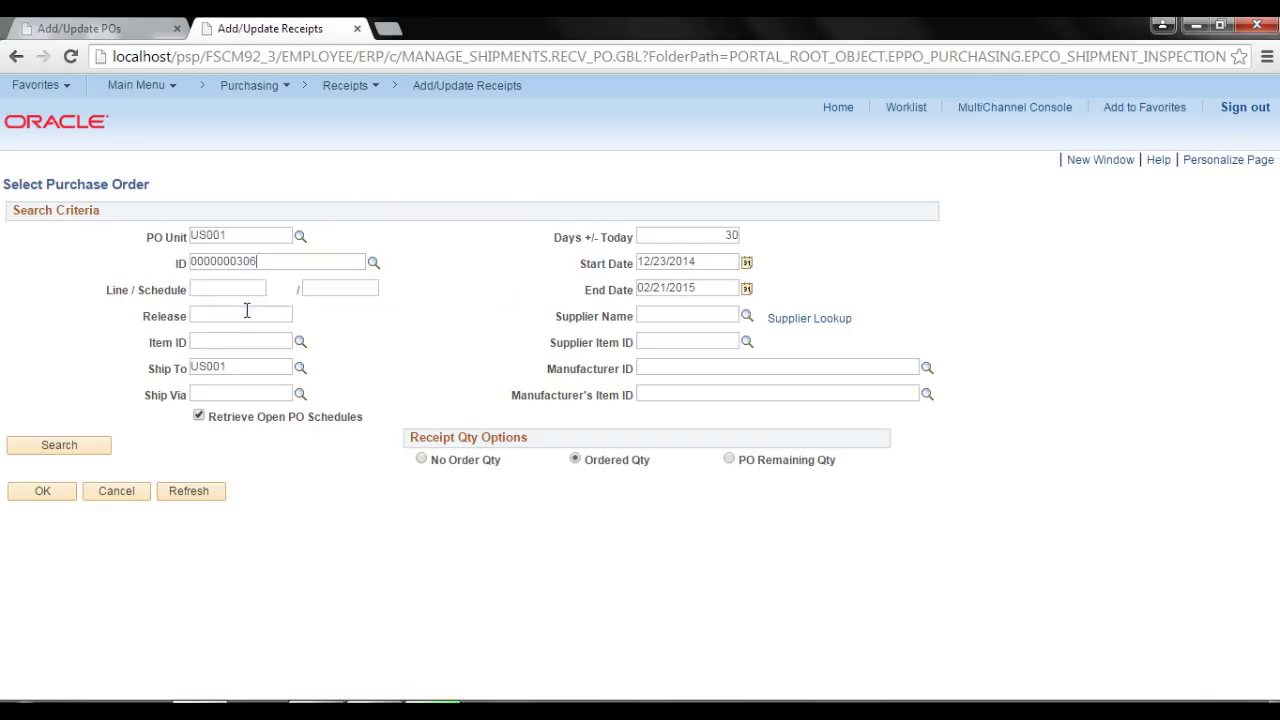
pyautogui.click(72, 446)
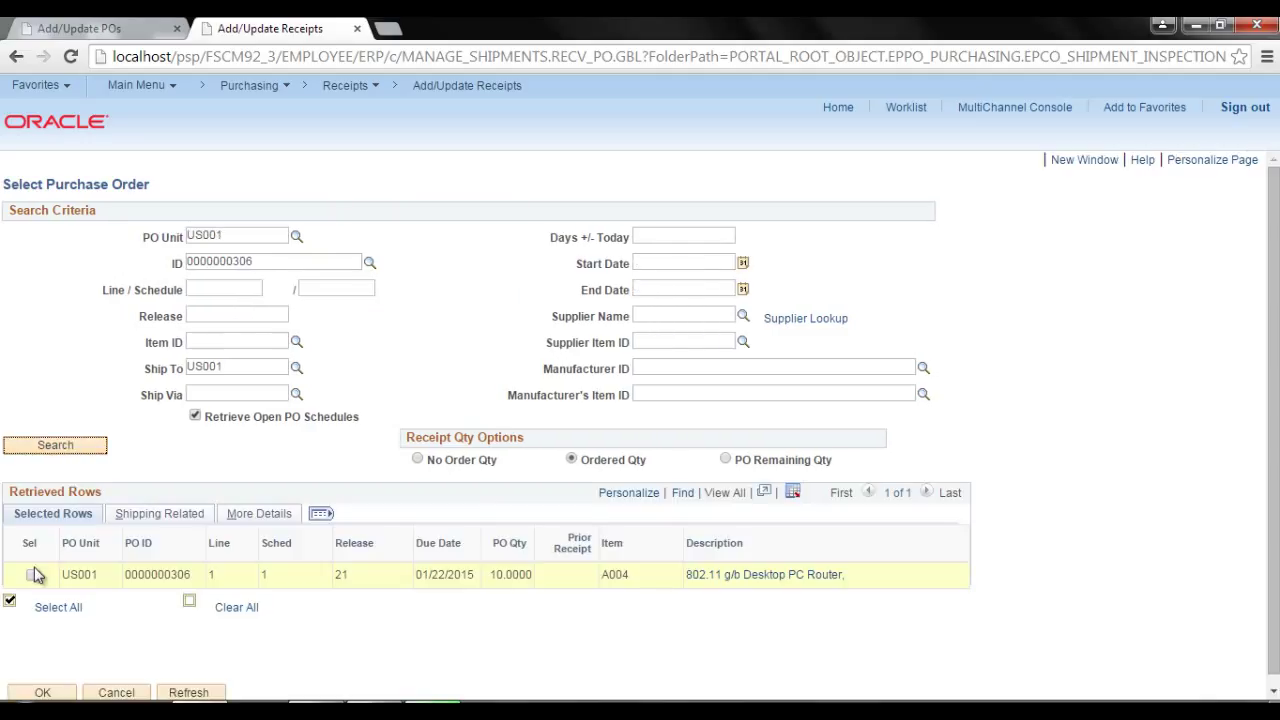
pyautogui.click(31, 578)
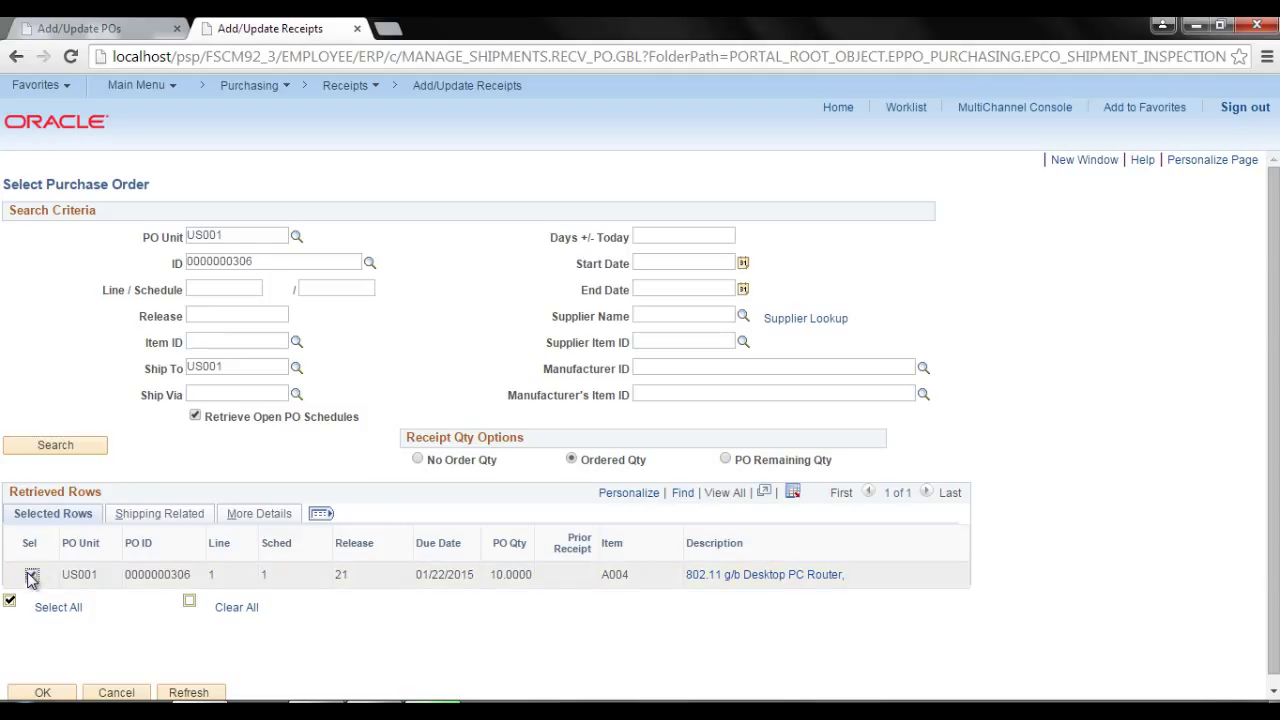
pyautogui.click(58, 695)
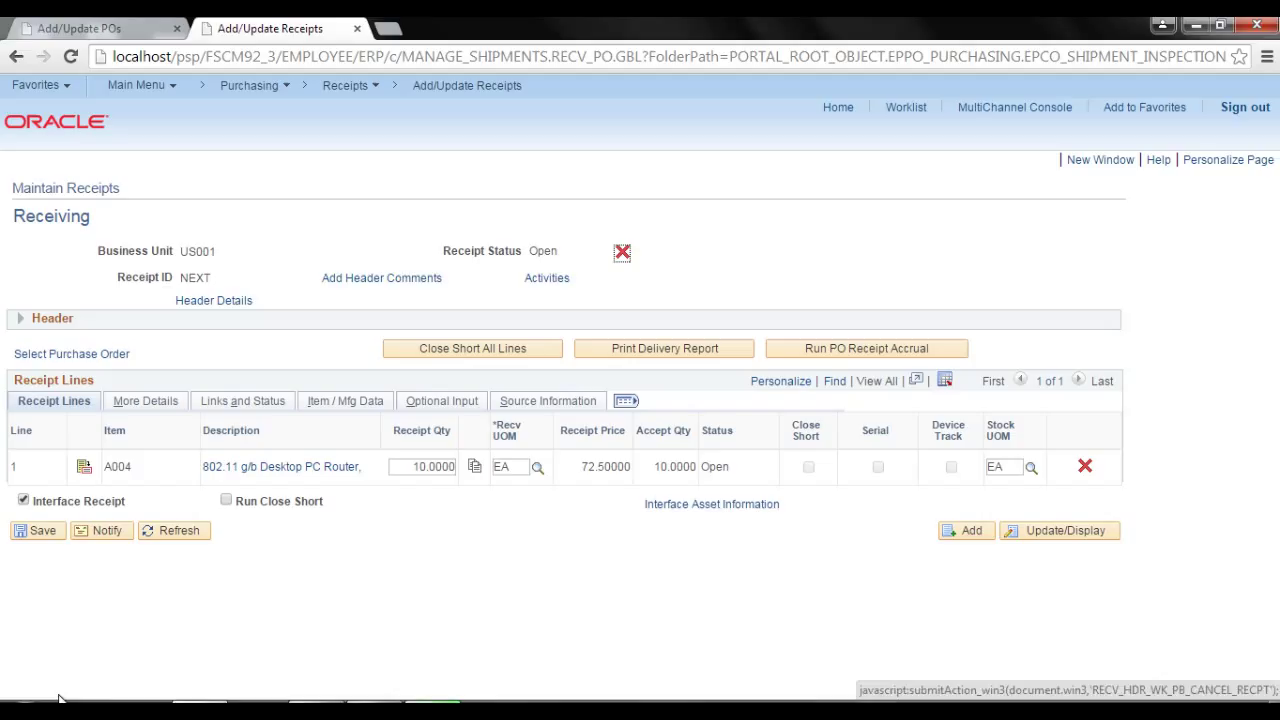
pyautogui.click(927, 352)
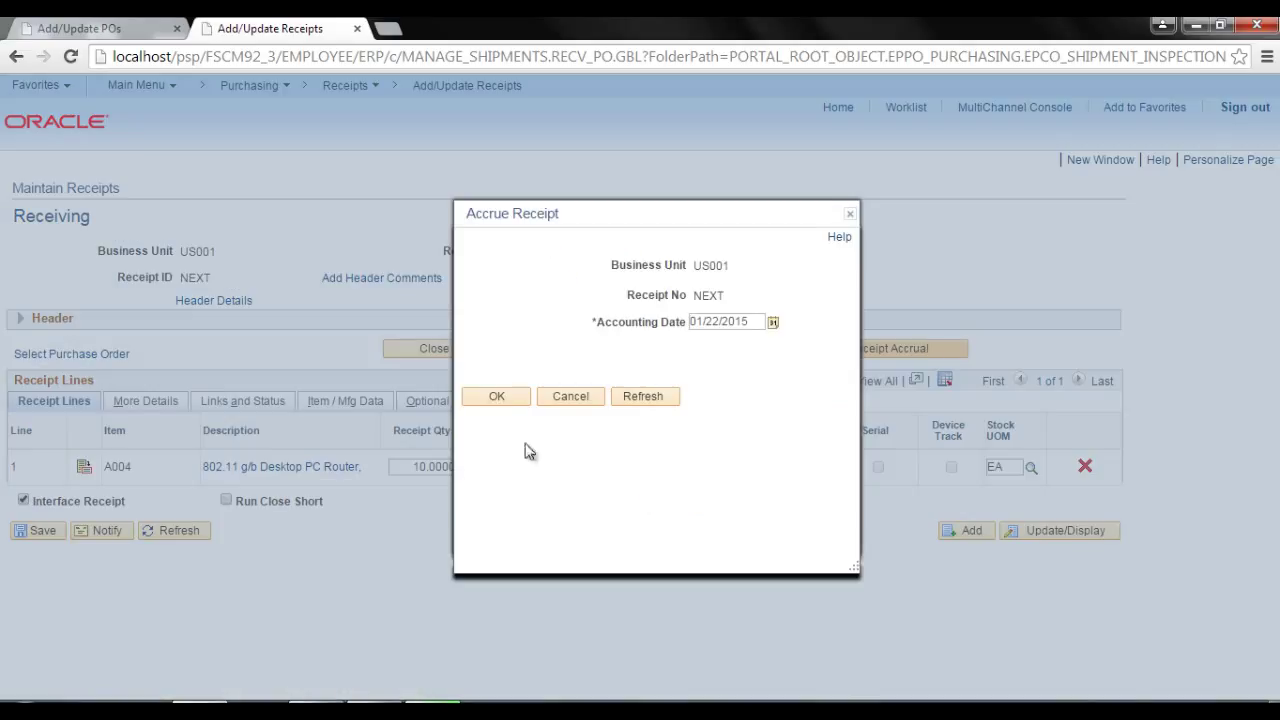
pyautogui.click(500, 397)
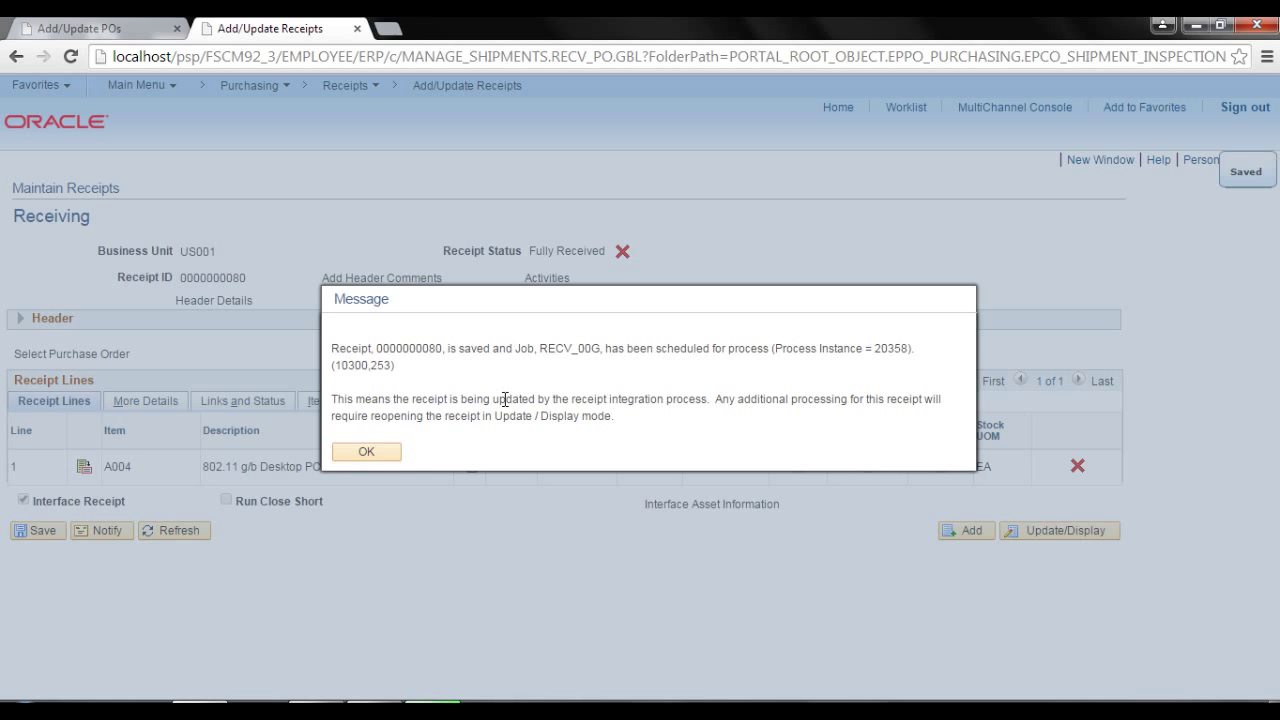
pyautogui.click(382, 453)
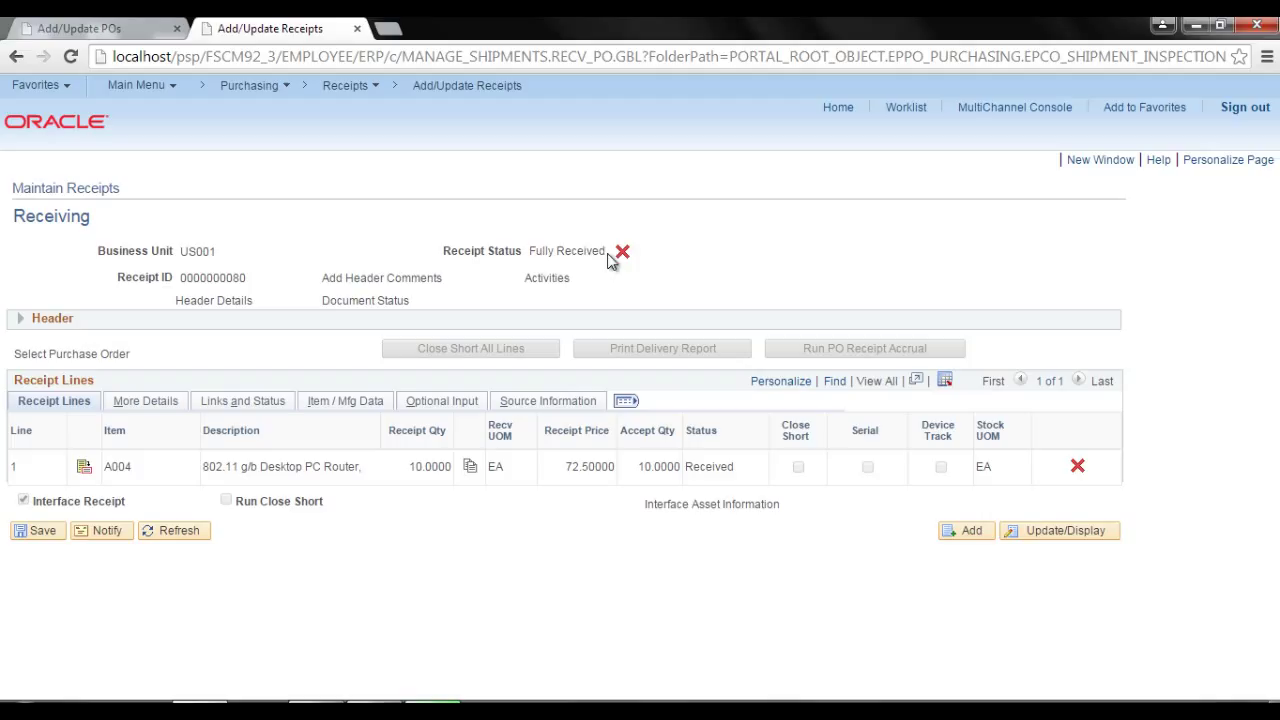
pyautogui.moveTo(604, 252); pyautogui.dragTo(526, 272)
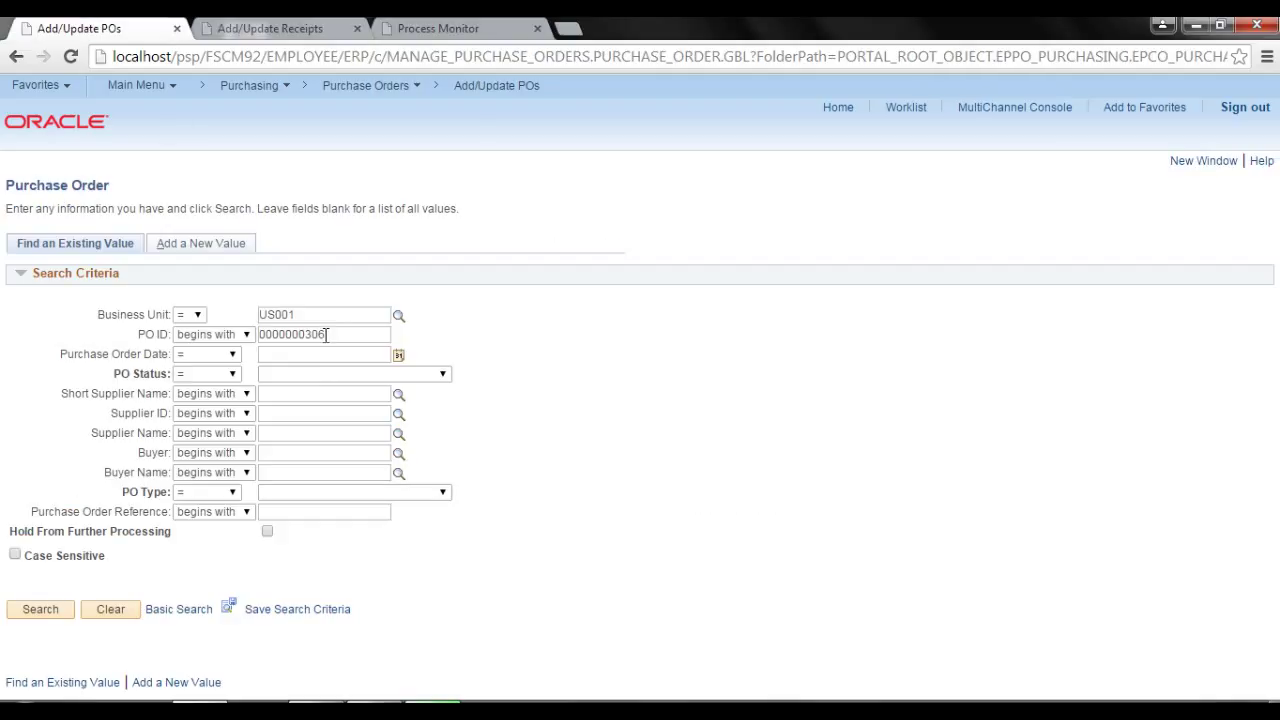
pyautogui.click(20, 612)
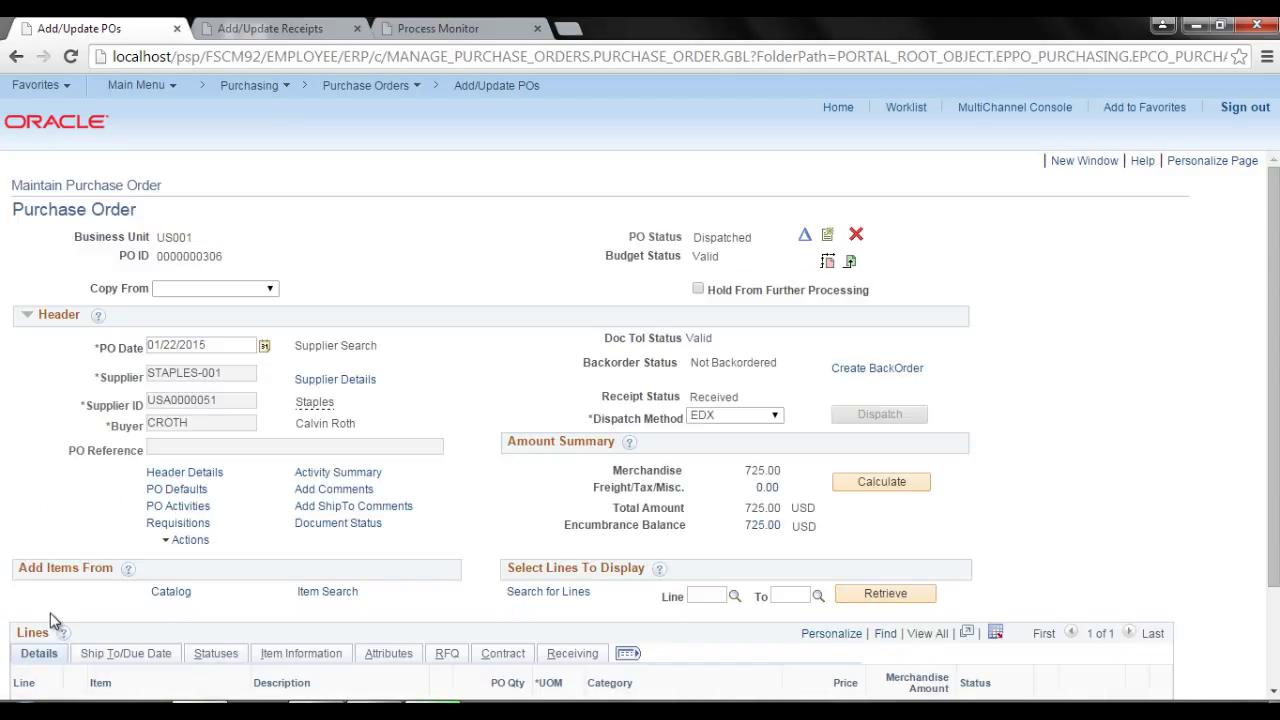
pyautogui.moveTo(688, 397); pyautogui.dragTo(745, 397)
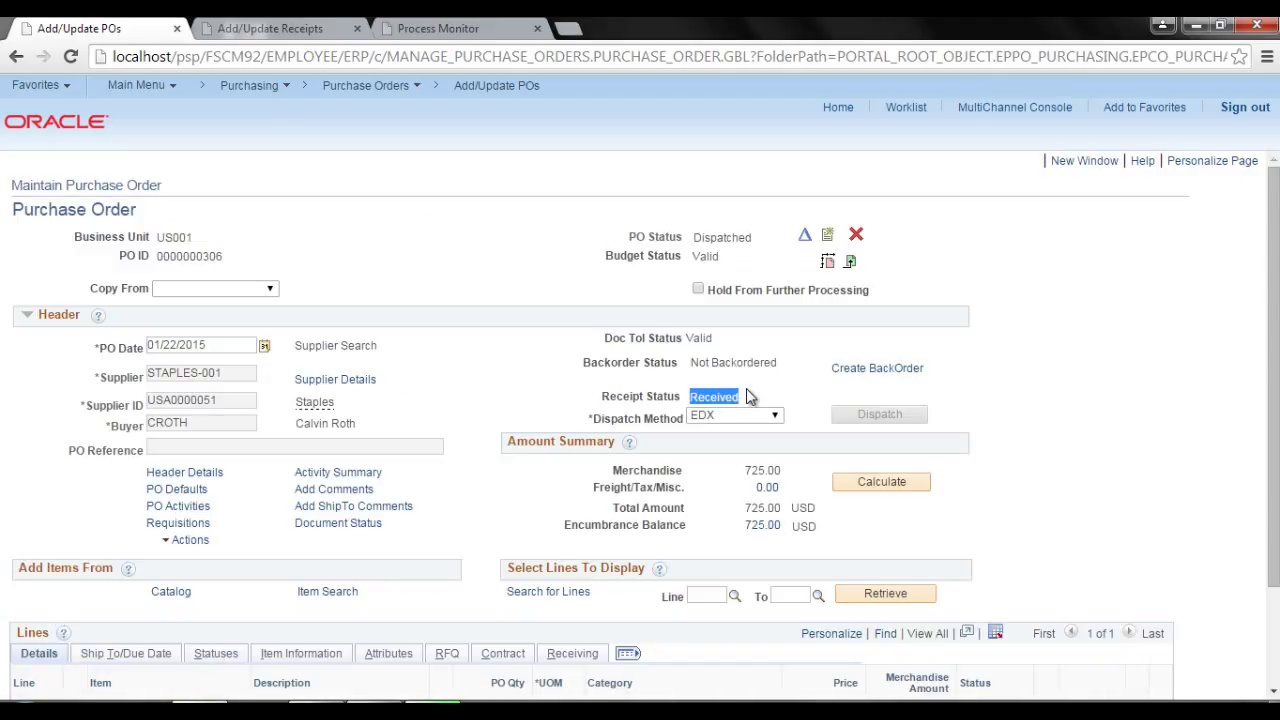